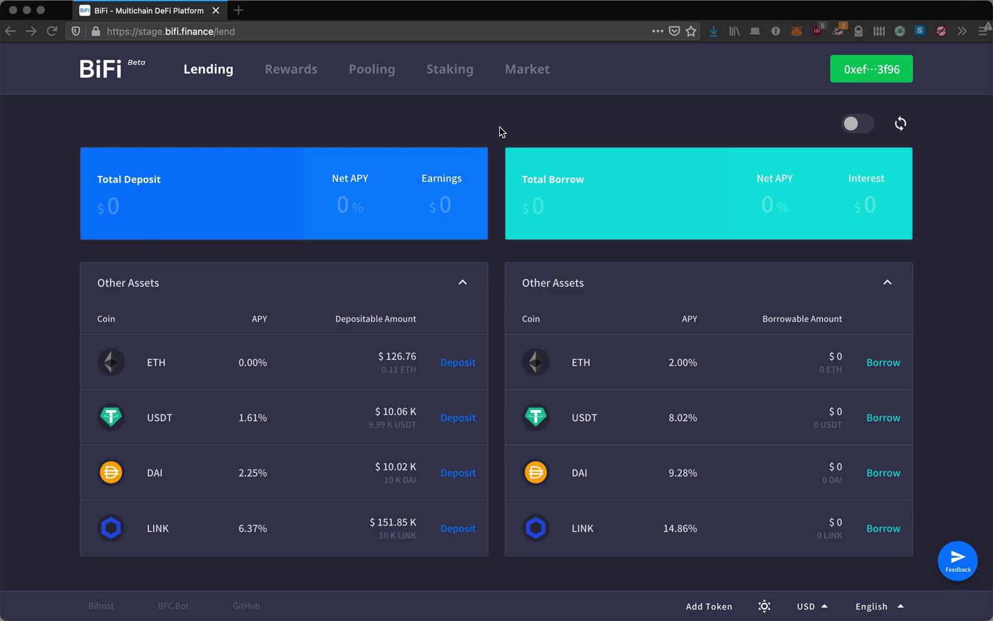
Look over the market overview, then return to the lending dashboard.
left_click(530, 73)
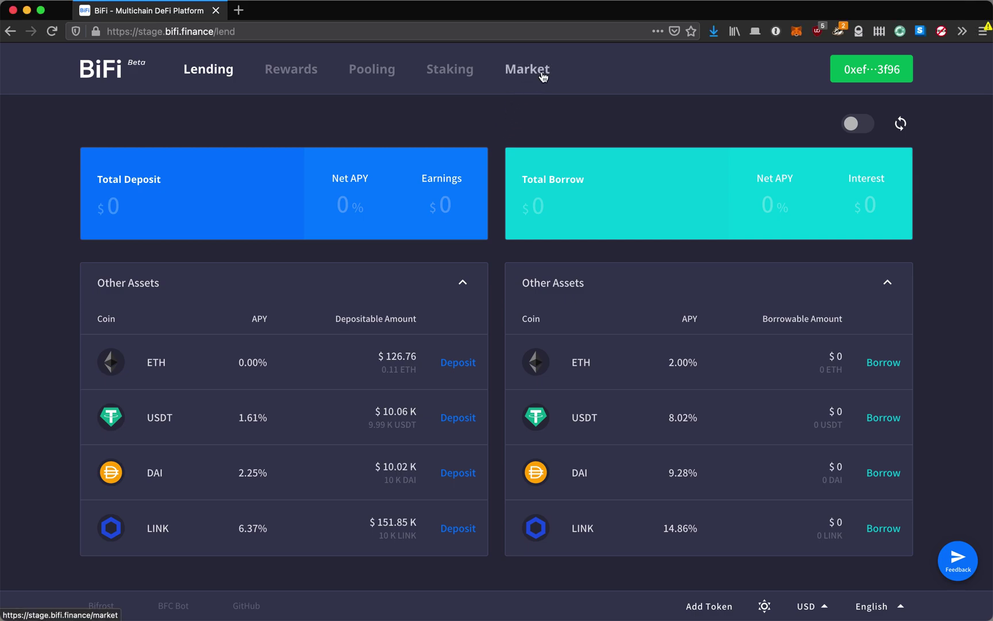
left_click(542, 74)
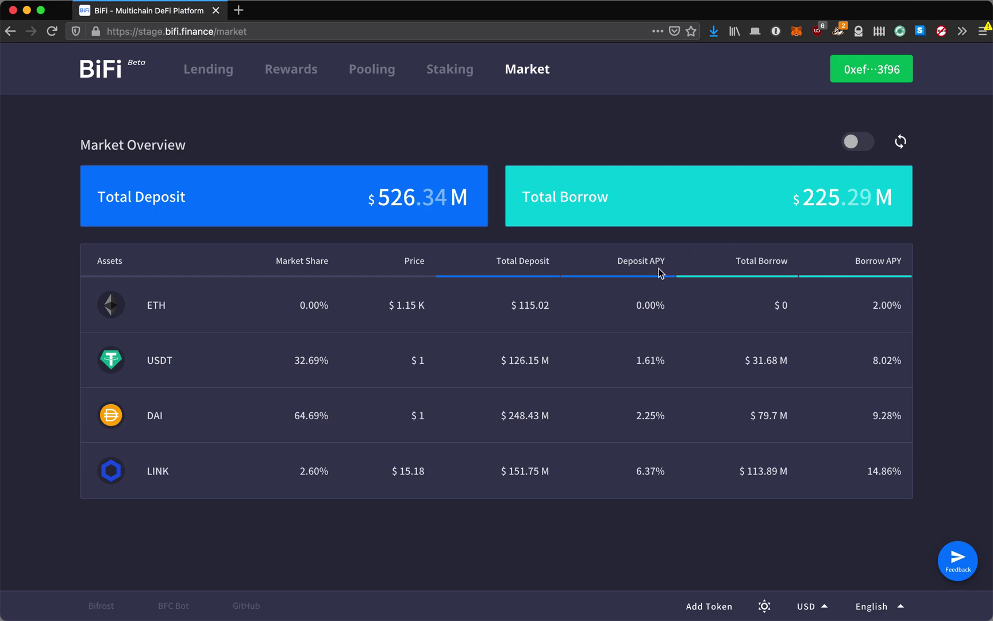
left_click(213, 76)
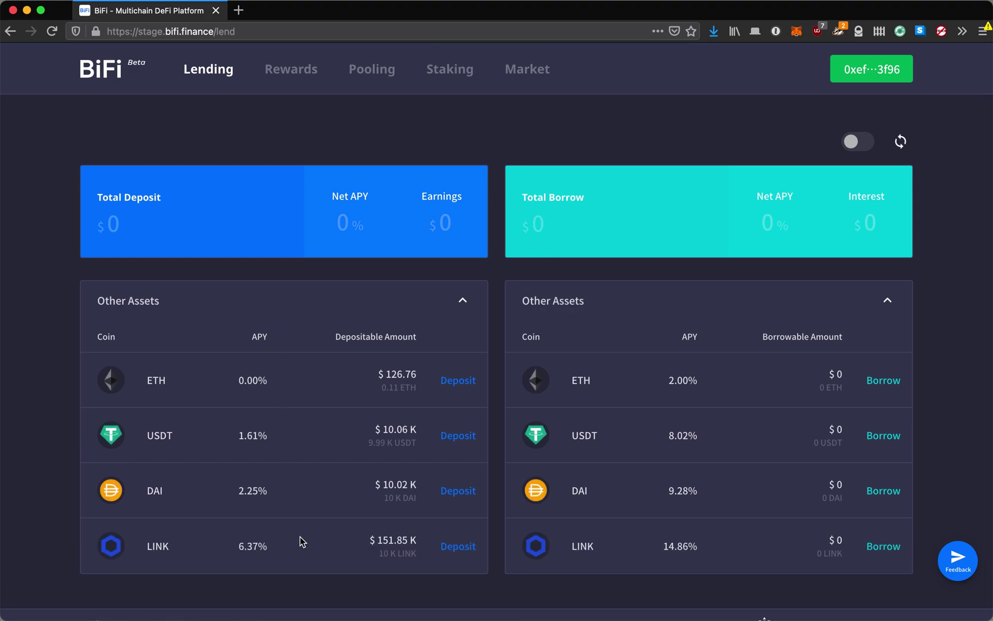
Deposit 50% of the wallet's LINK (5000.001123 LINK), confirming the transaction in MetaMask.
left_click(470, 543)
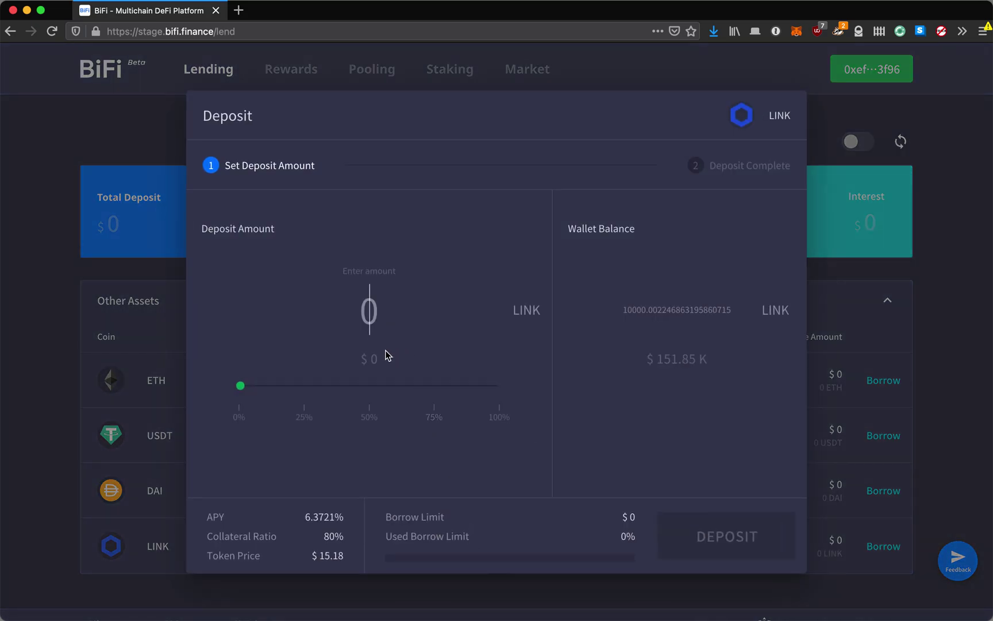
left_click(376, 421)
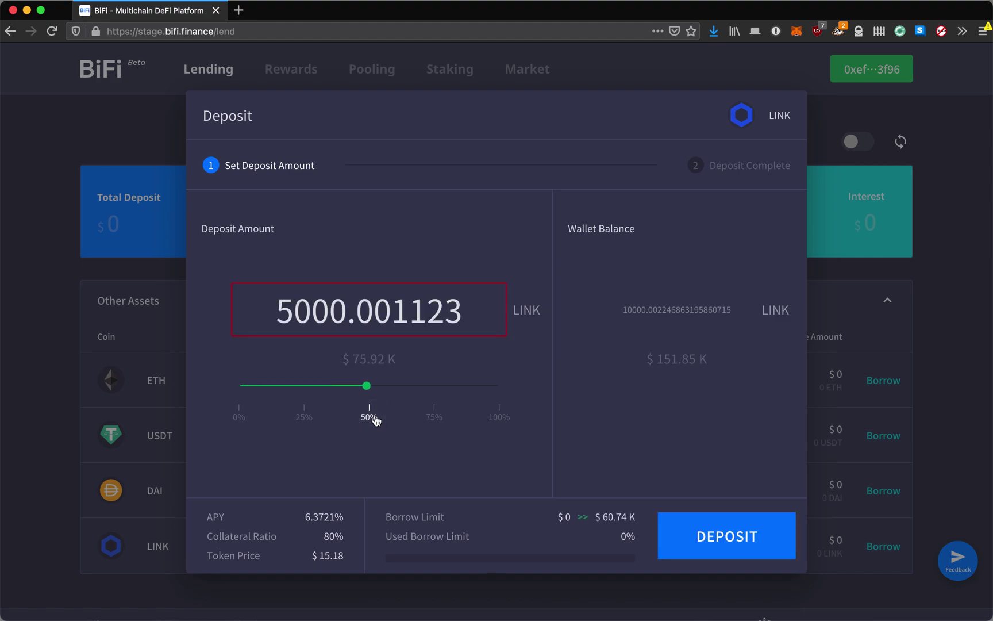
mouse_move(367, 386)
left_mouse_down()
mouse_move(352, 386)
mouse_move(377, 388)
left_mouse_up()
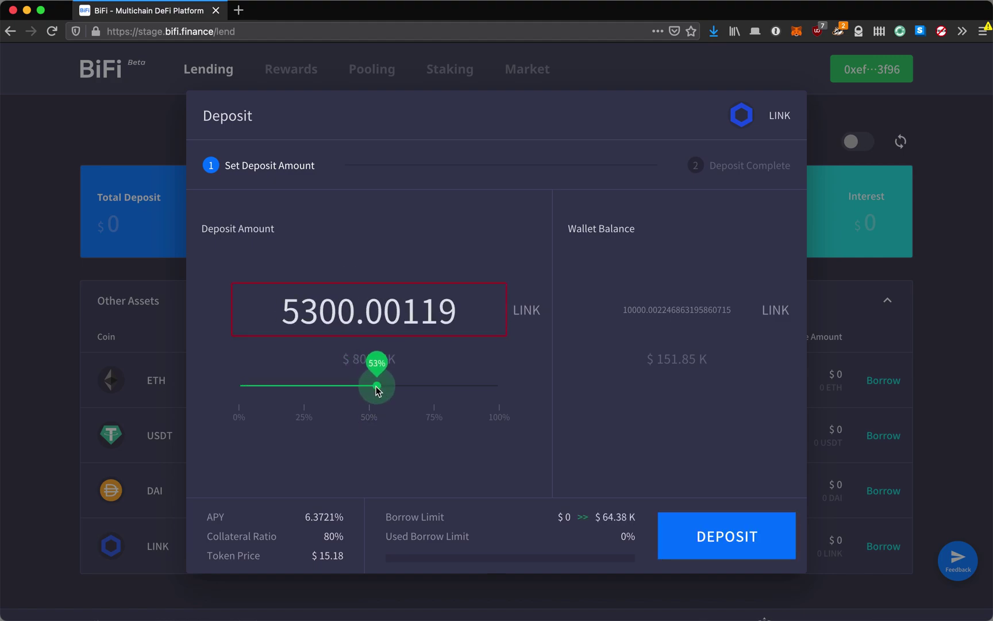
left_click(371, 421)
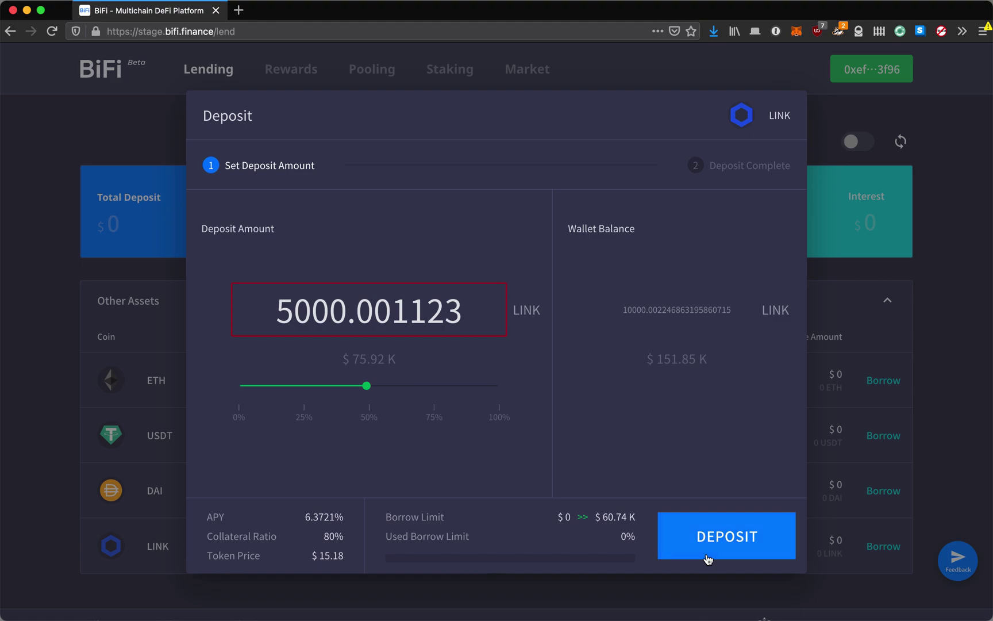
left_click(739, 553)
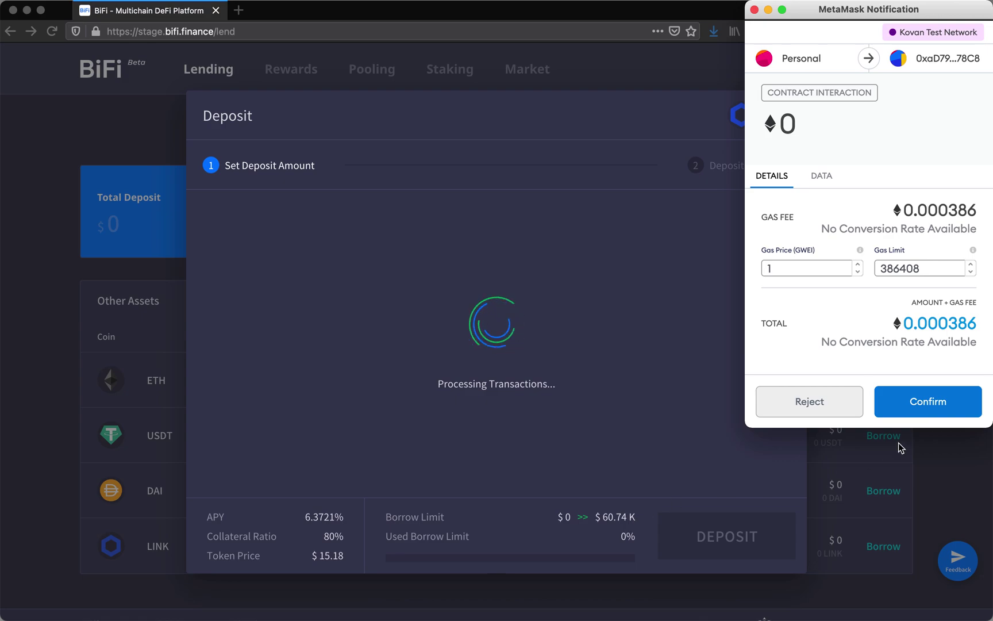
left_click(906, 413)
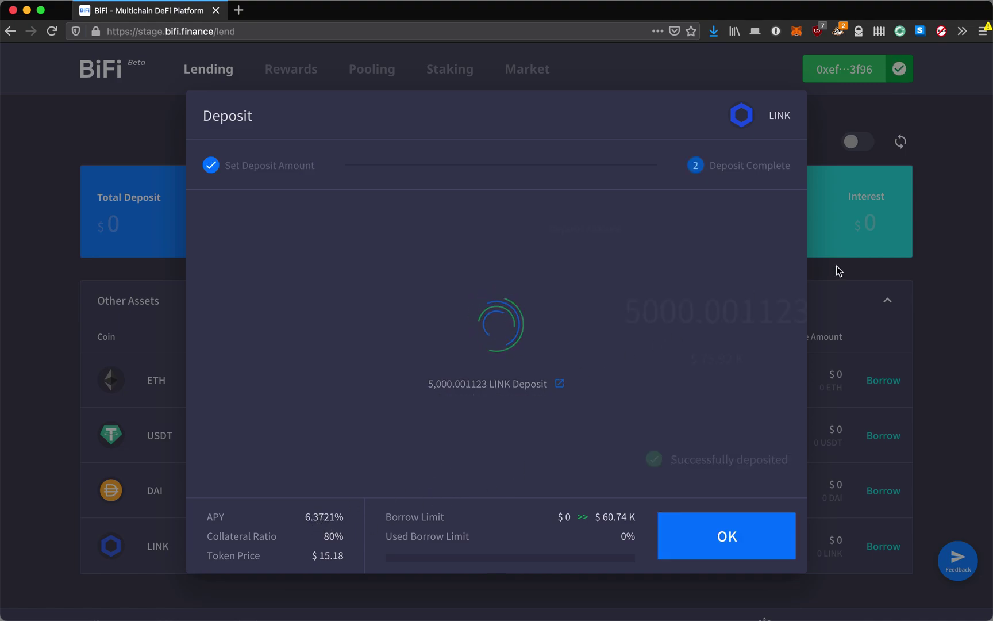
left_click(708, 538)
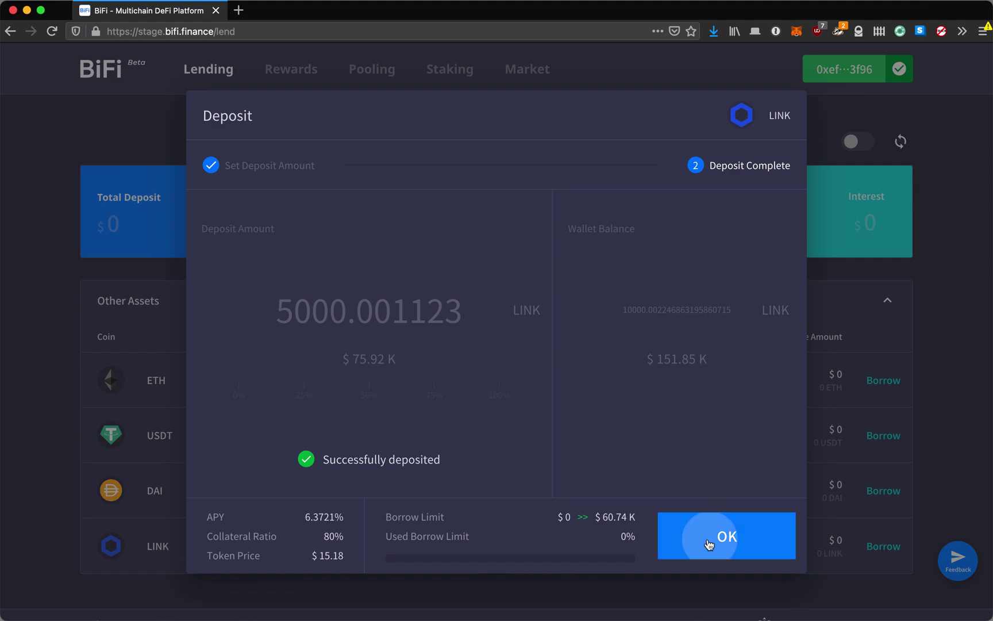
mouse_move(372, 232)
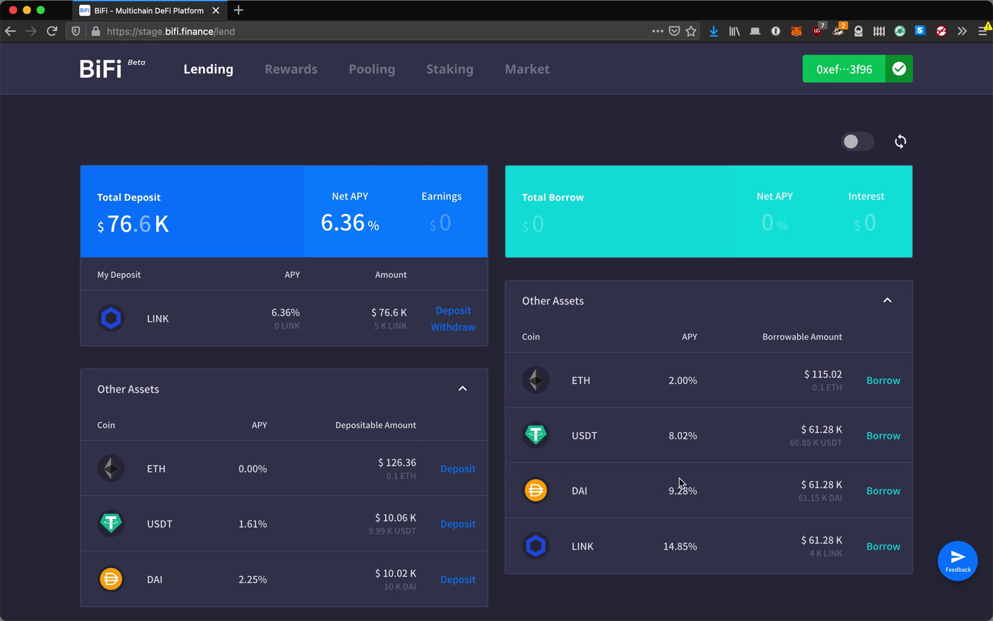
left_click(881, 490)
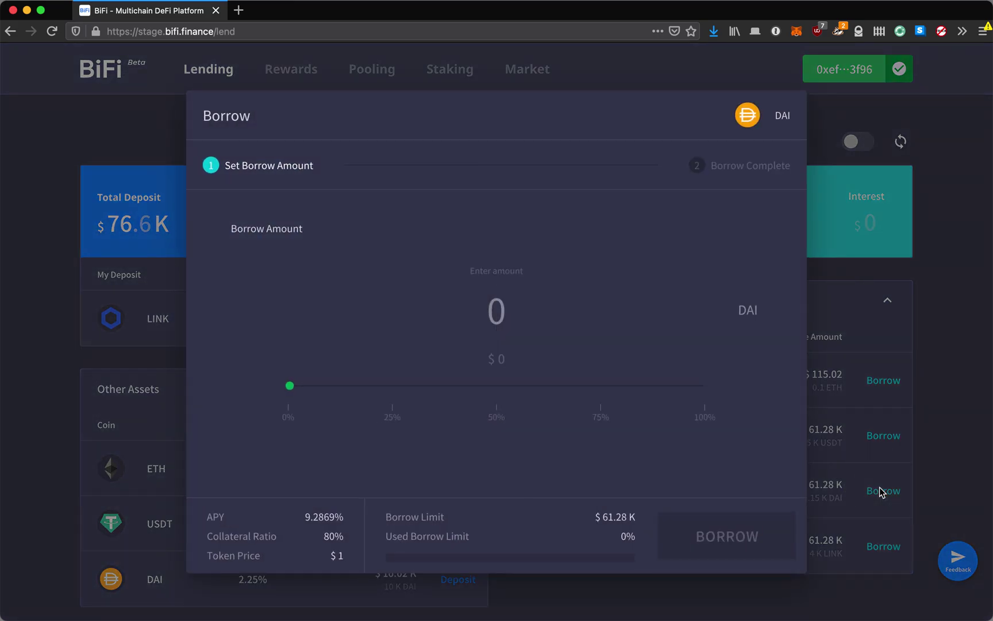
Borrow 50% of the limit, 30579.003619 DAI, and confirm it in MetaMask.
left_click(497, 419)
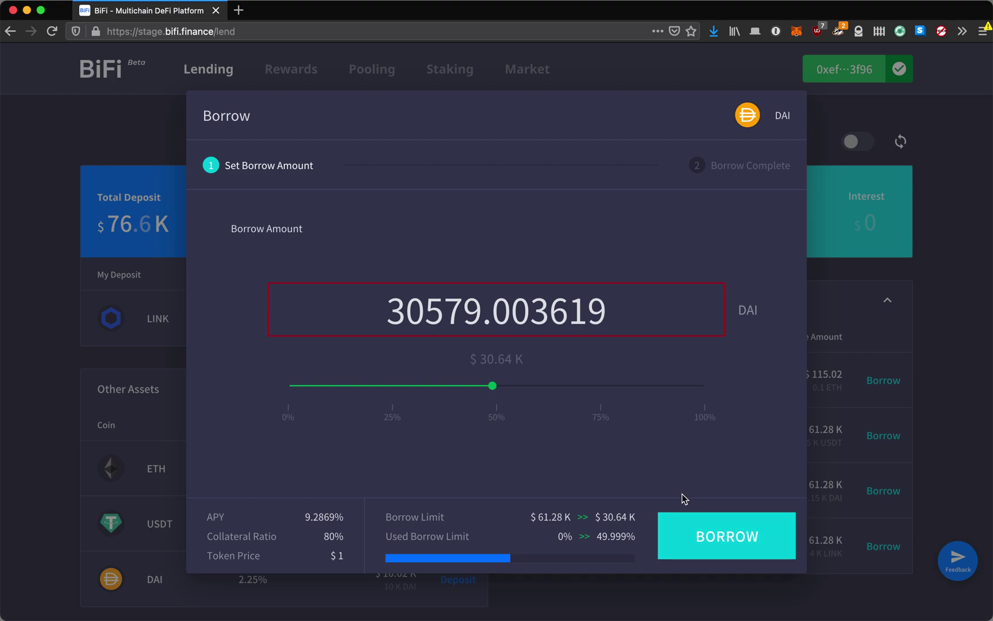
left_click(690, 534)
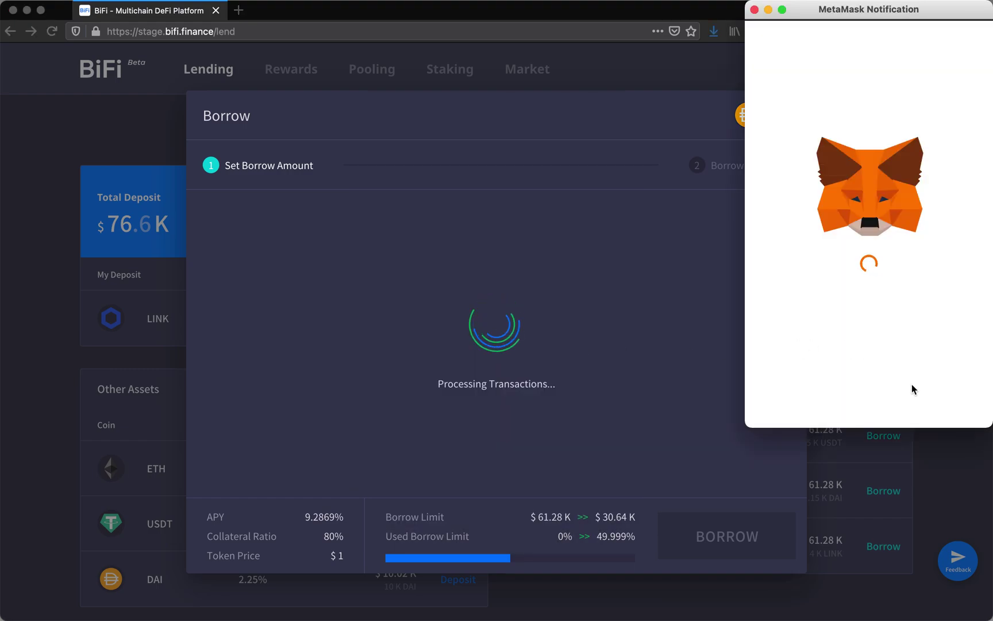
left_click(914, 401)
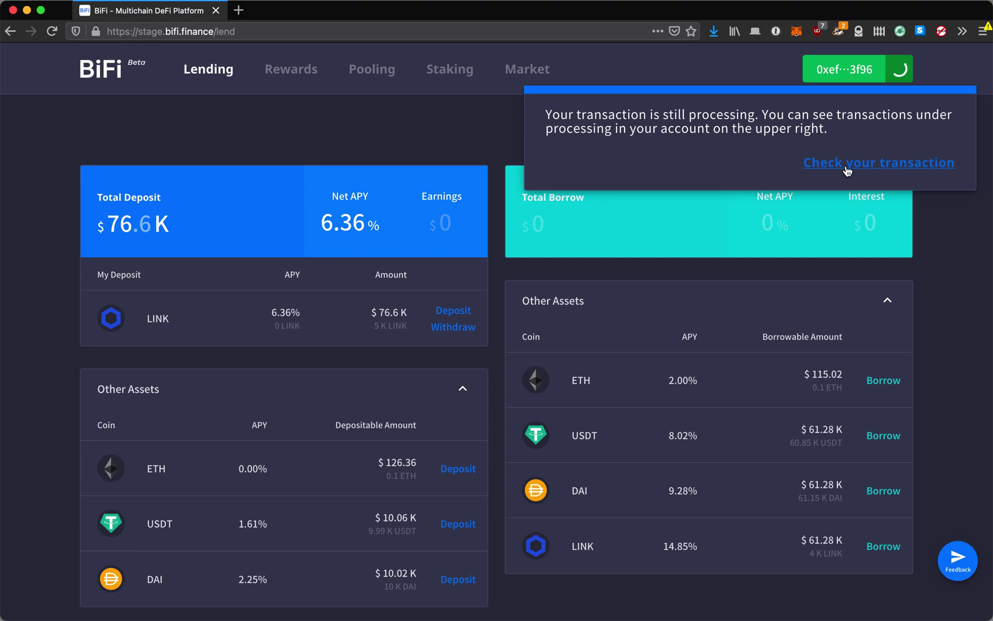
Review Recent Transactions in the Account panel until the $30.64K DAI borrow shows completed.
left_click(871, 164)
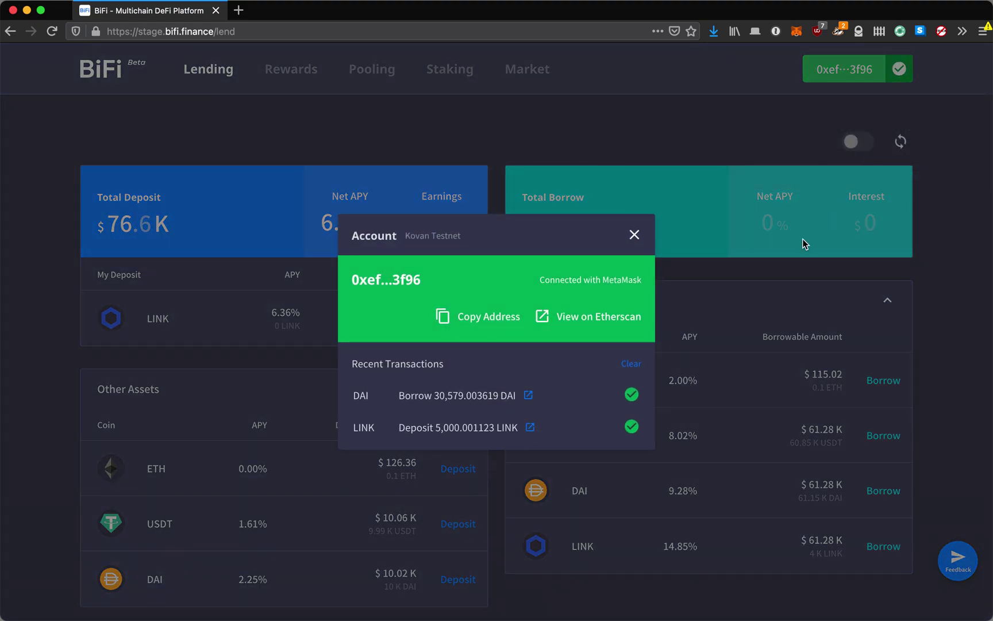
left_click(637, 237)
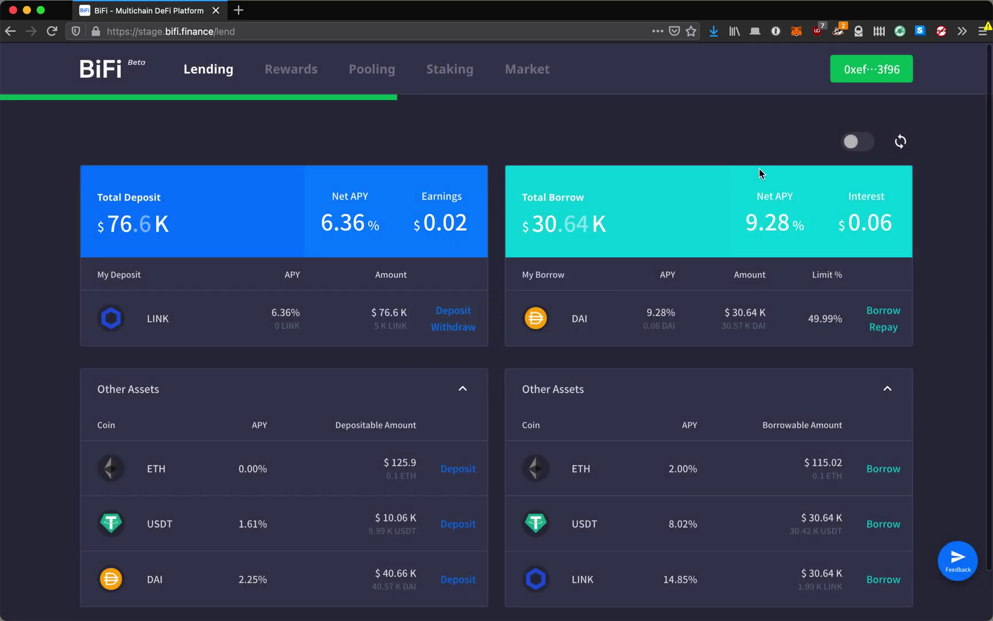
left_click(888, 72)
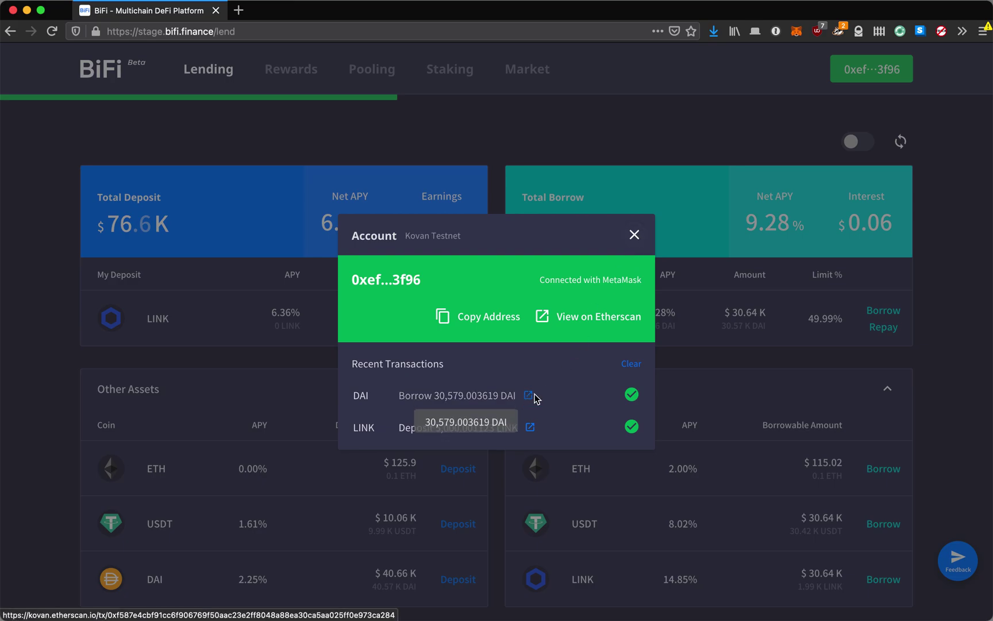
left_click(634, 235)
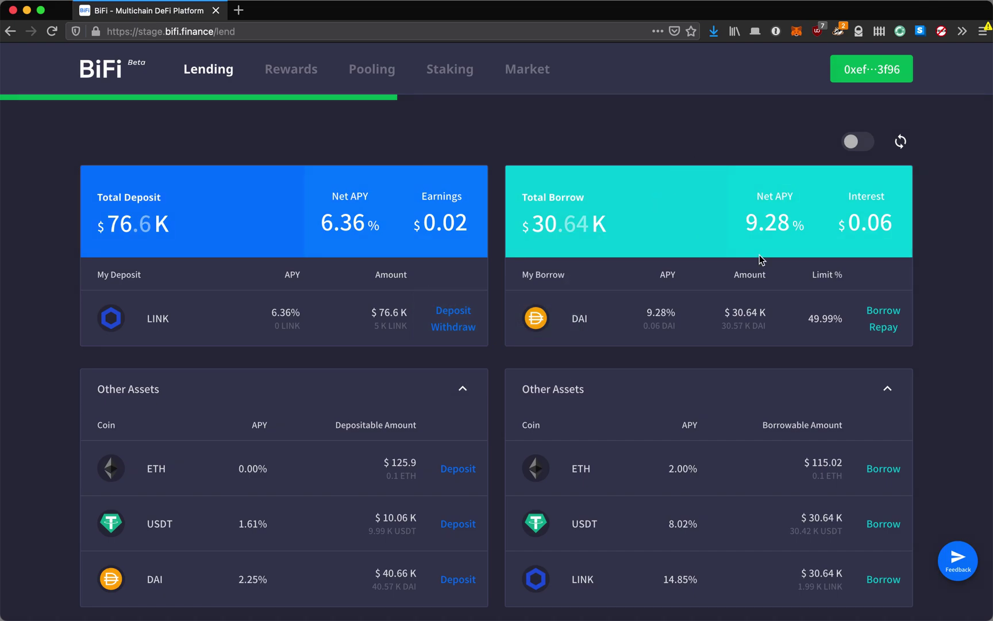
left_click_drag(891, 224, 866, 224)
left_click(787, 225)
Add the BFC token to MetaMask from the footer's Add Token list.
mouse_move(450, 213)
scroll(516, 245, "down", 2)
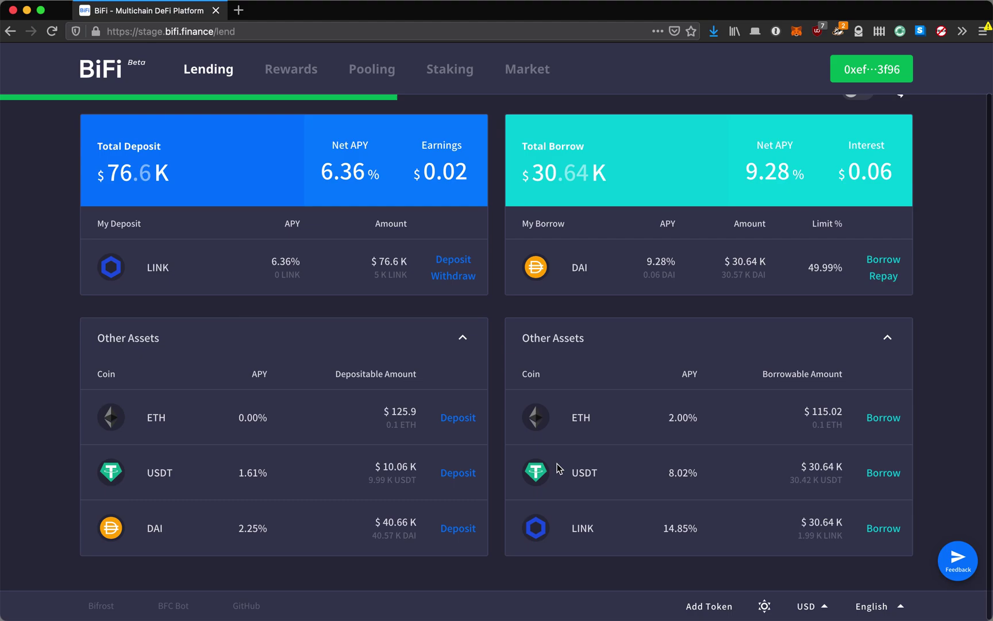
left_click(710, 609)
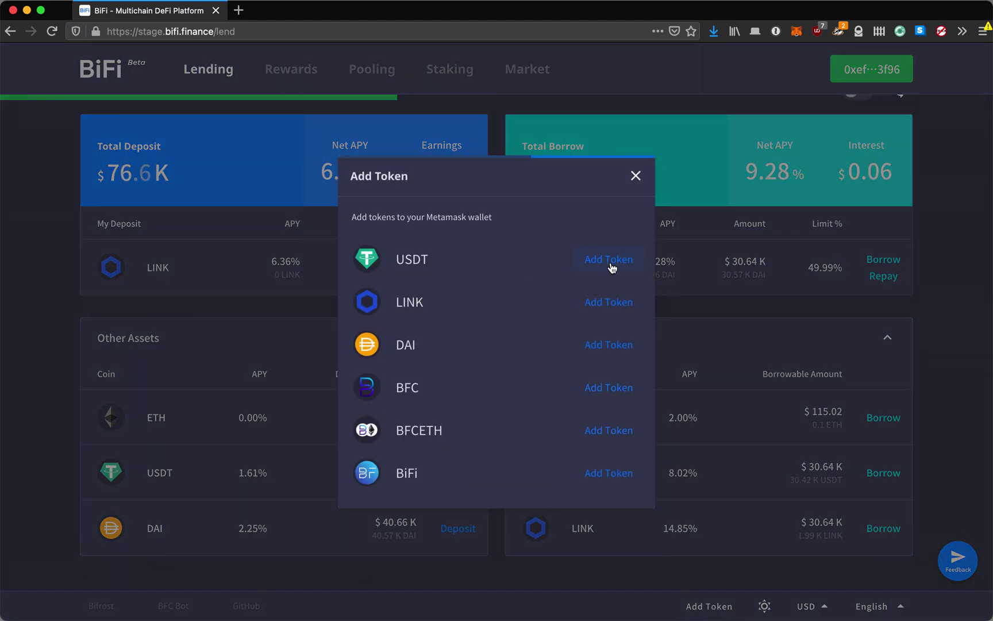
left_click(612, 388)
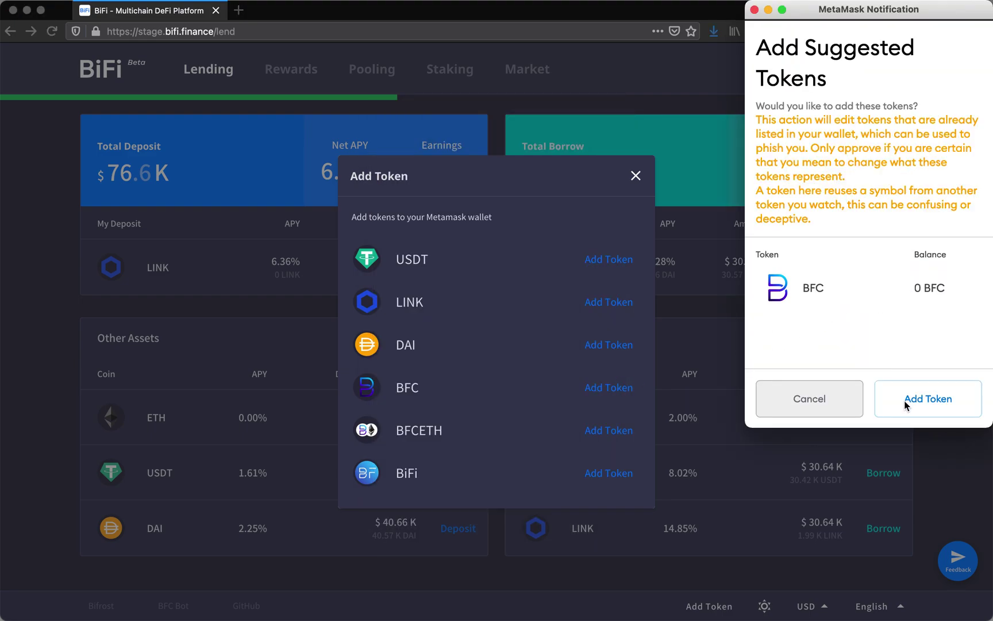
left_click(906, 409)
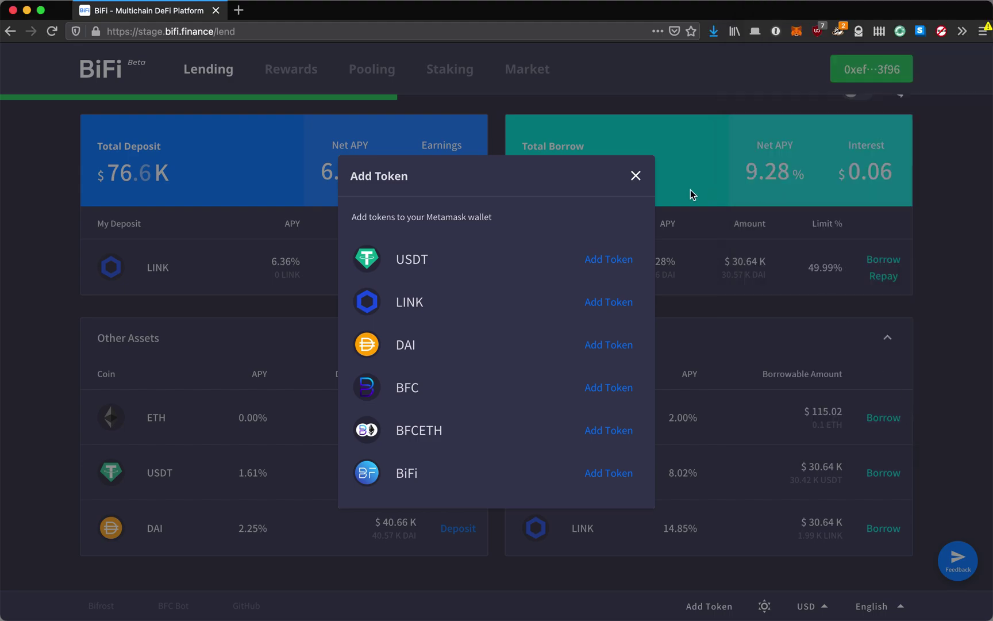
left_click(635, 177)
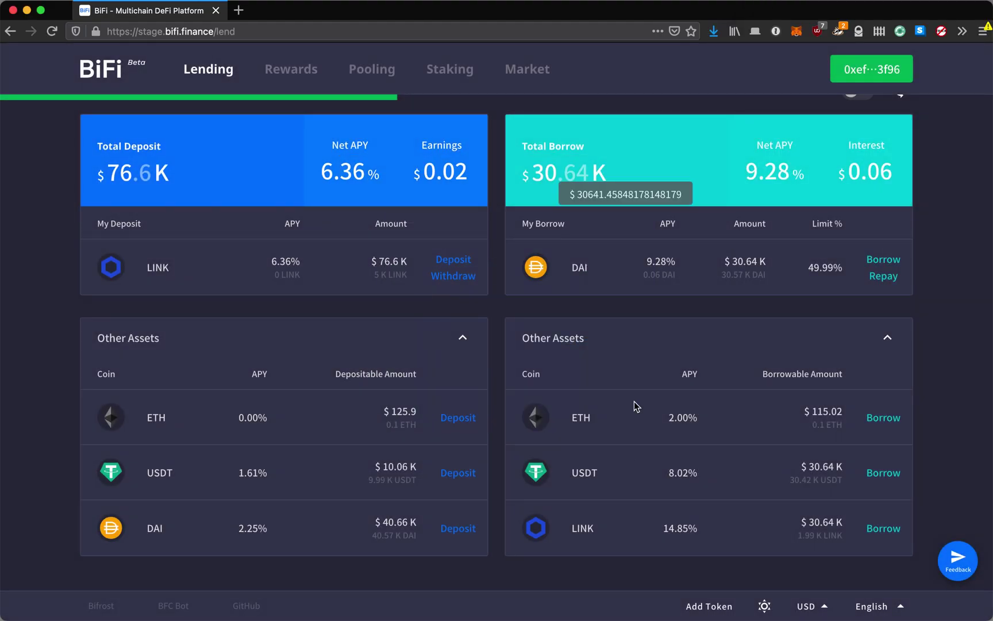
Toggle the theme to light and back to dark, then show amounts in KRW.
left_click(764, 605)
left_click(764, 605)
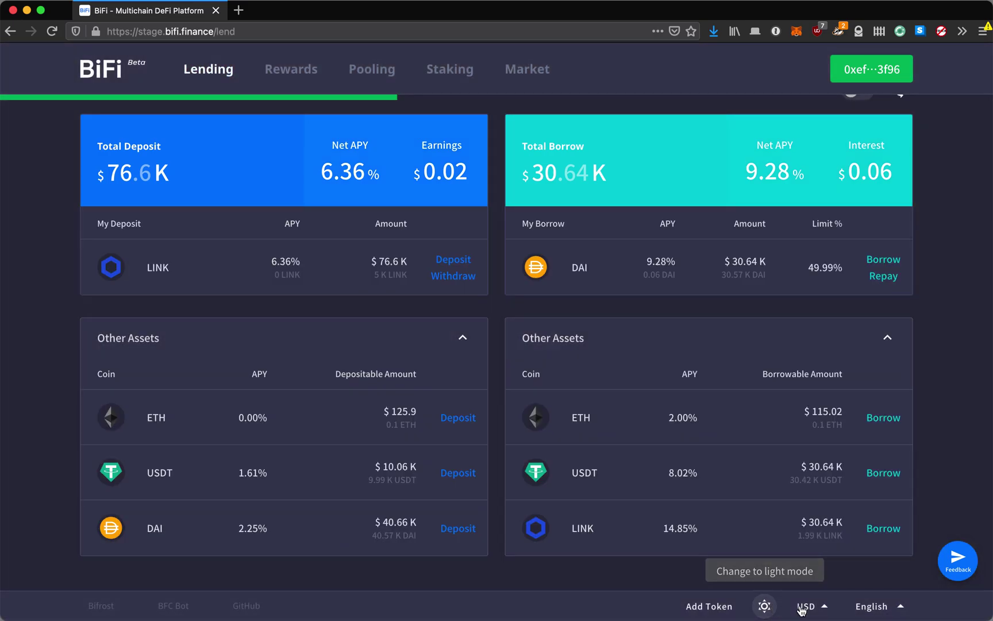
left_click(808, 607)
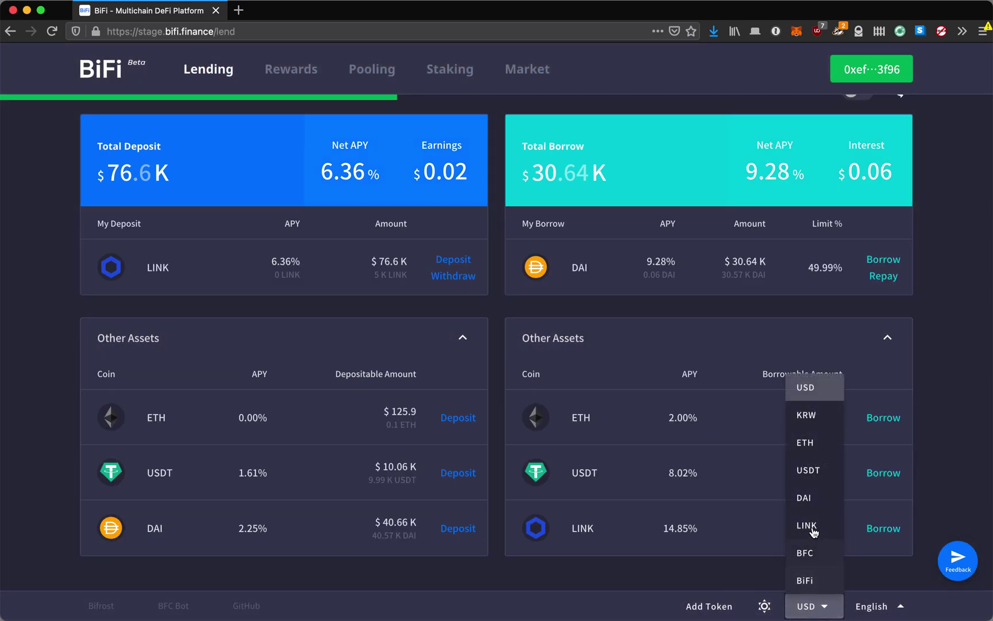
left_click(814, 415)
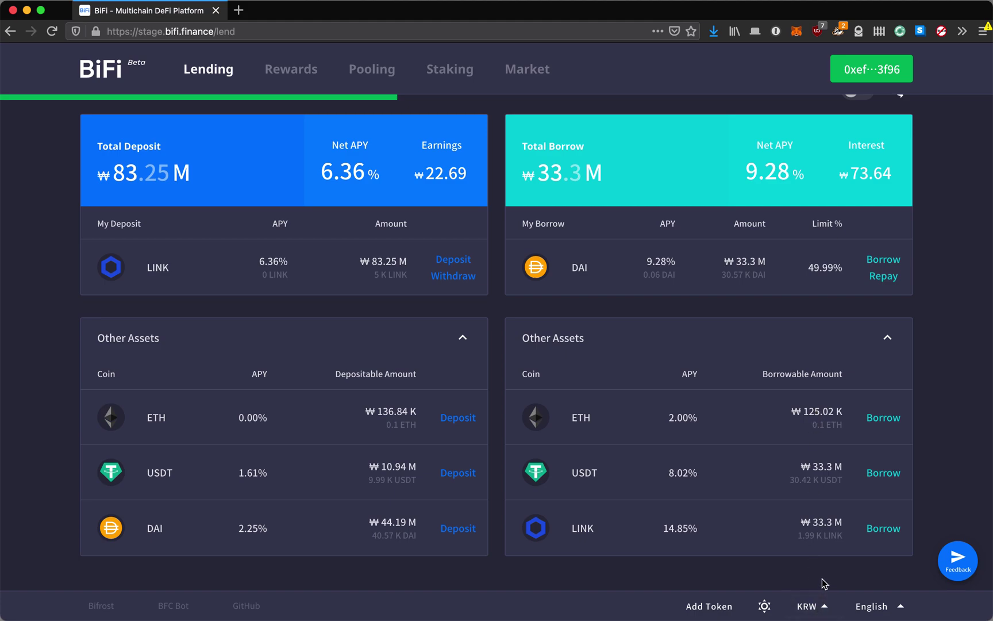
Switch the interface language to Korean.
left_click(872, 606)
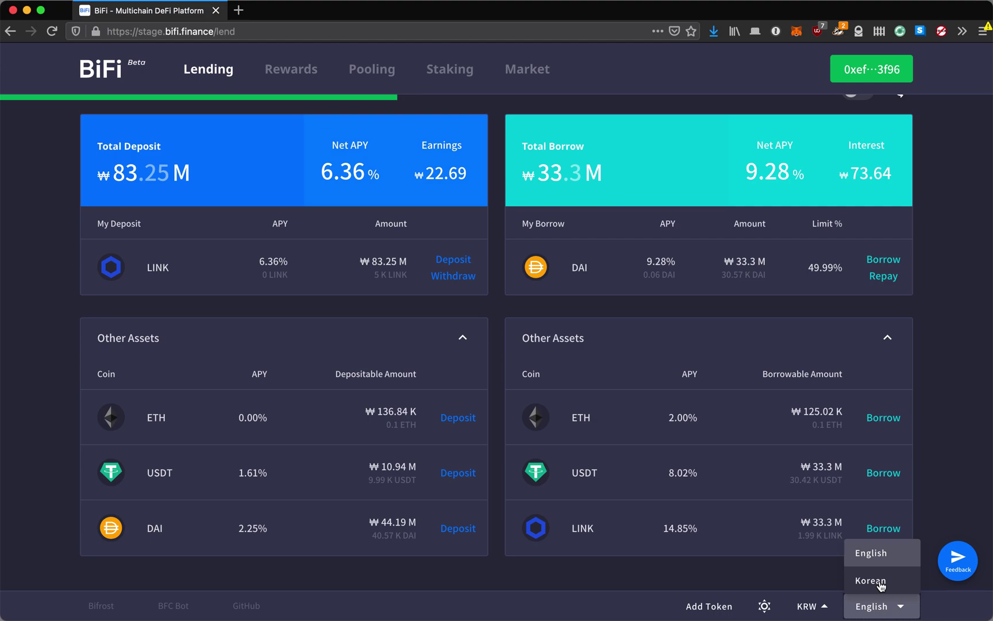
left_click(881, 583)
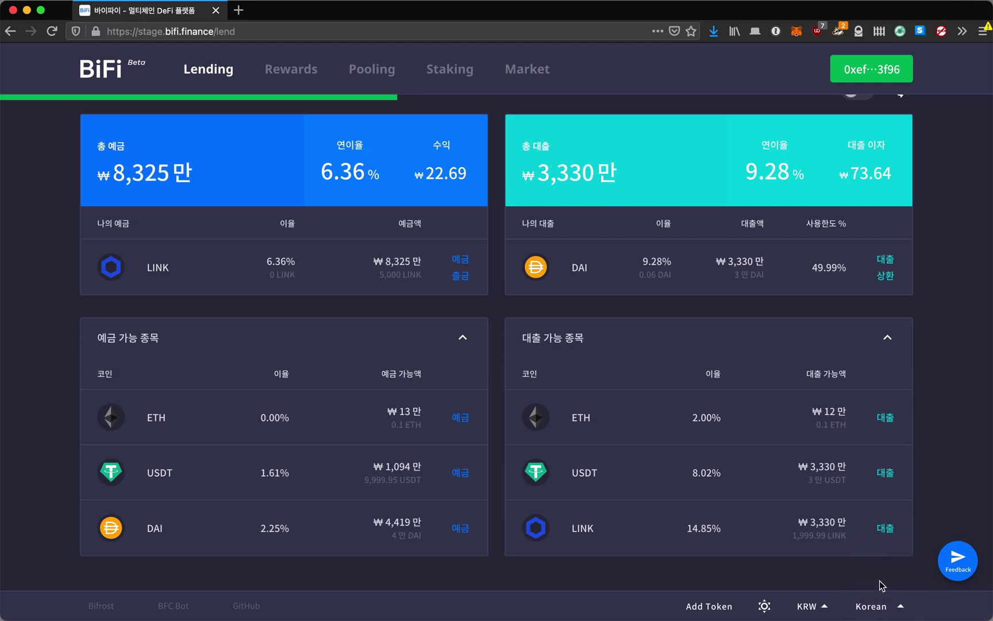
scroll(757, 592, "up", 1)
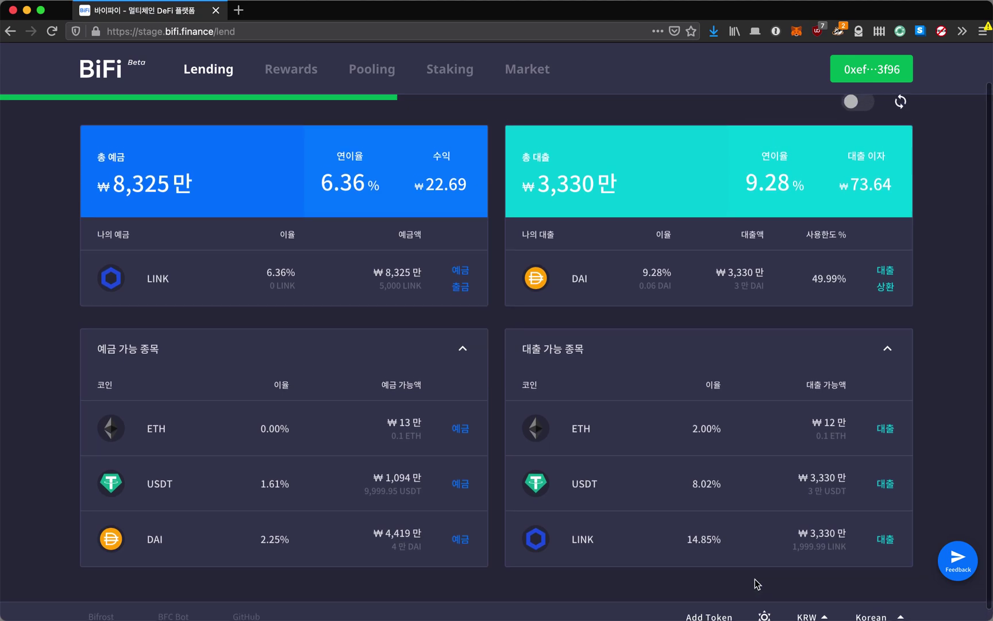
scroll(757, 591, "down", 1)
left_click(807, 606)
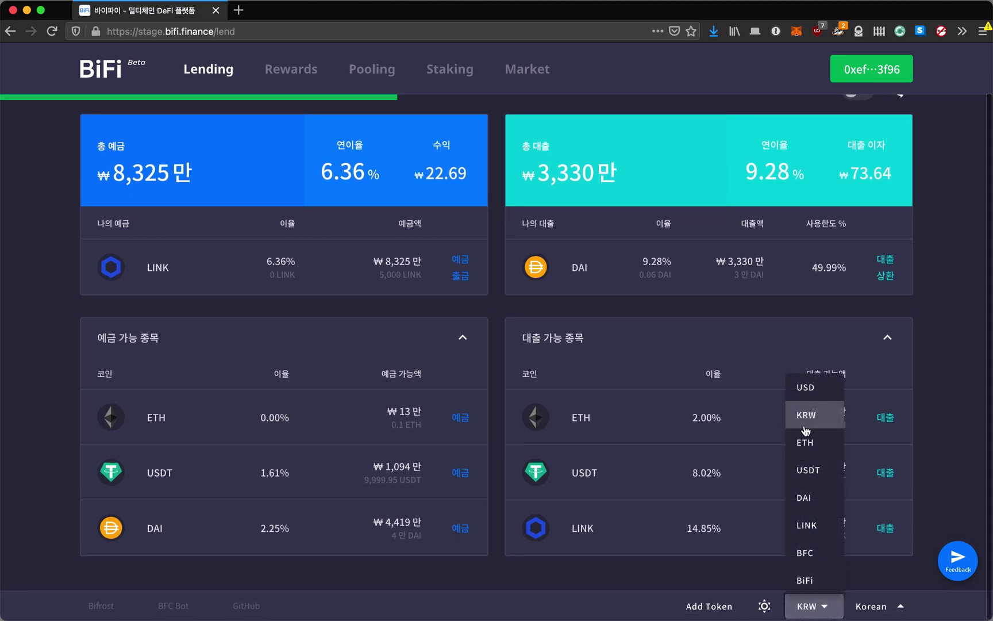
Show amounts in USD and switch the interface language back to English.
left_click(807, 382)
left_click(871, 605)
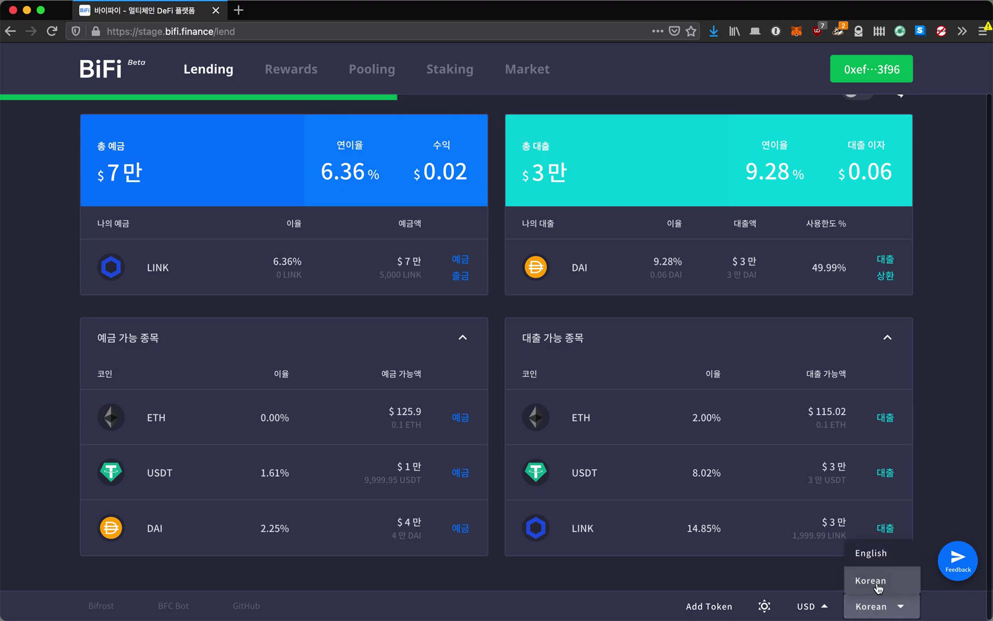
left_click(879, 560)
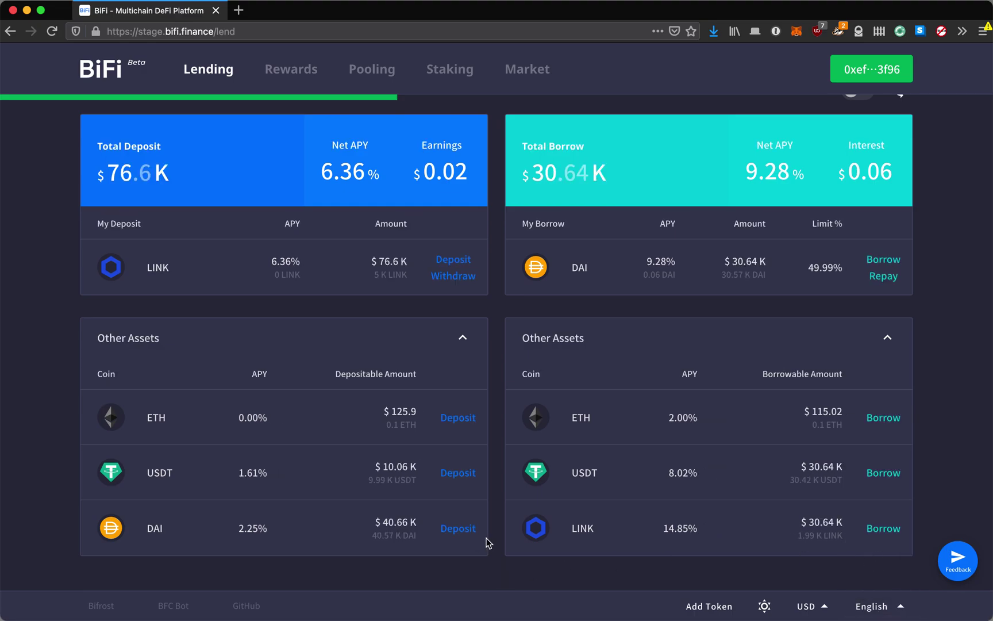
Refresh the summary figures, updating Earnings to $0.04 and Interest to $0.08.
scroll(697, 423, "up", 2)
scroll(698, 419, "up", 1)
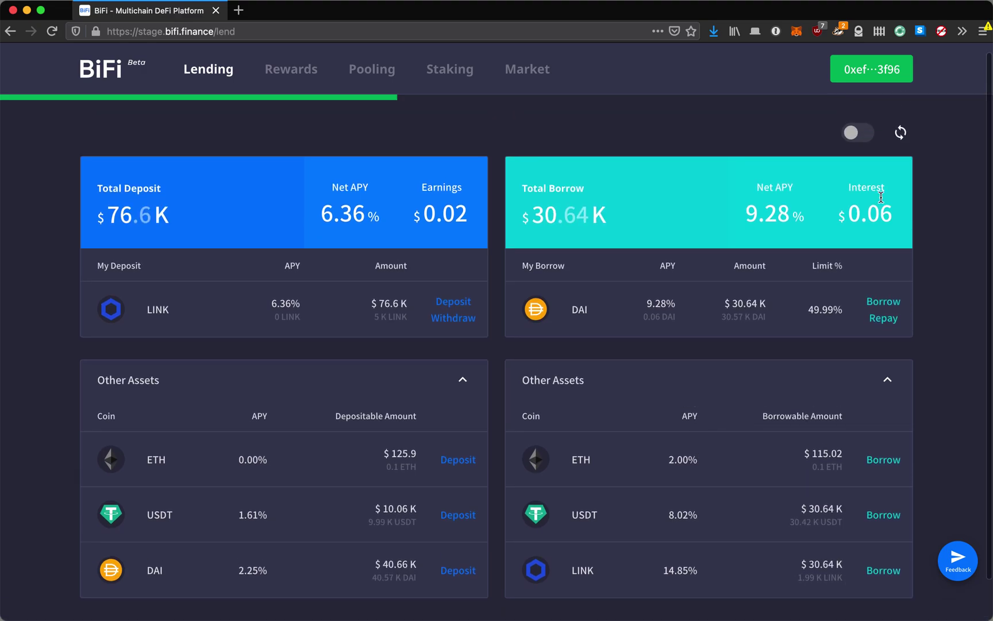
left_click(901, 132)
mouse_move(852, 236)
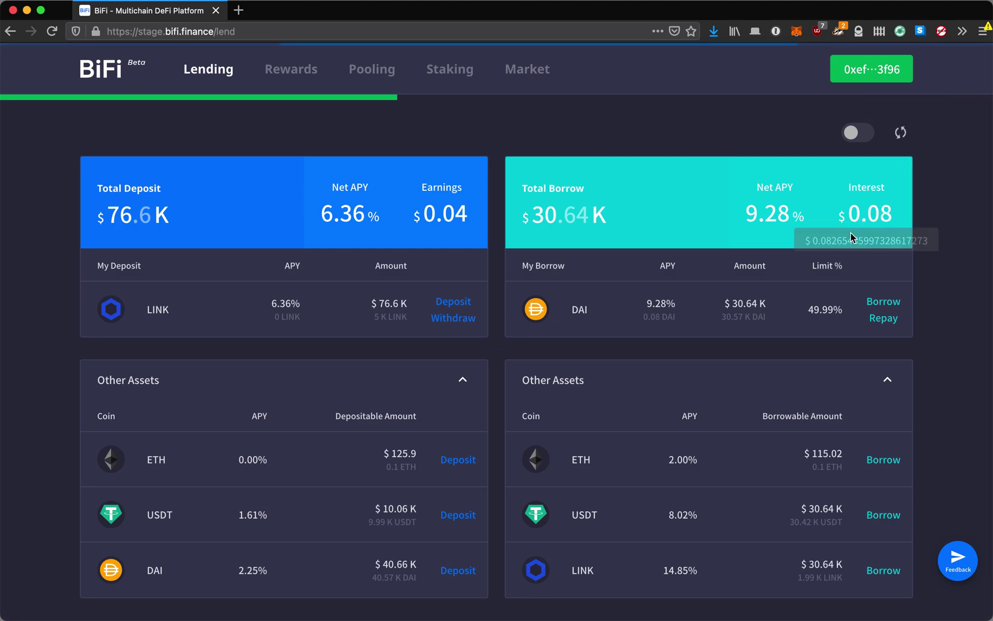
mouse_move(879, 217)
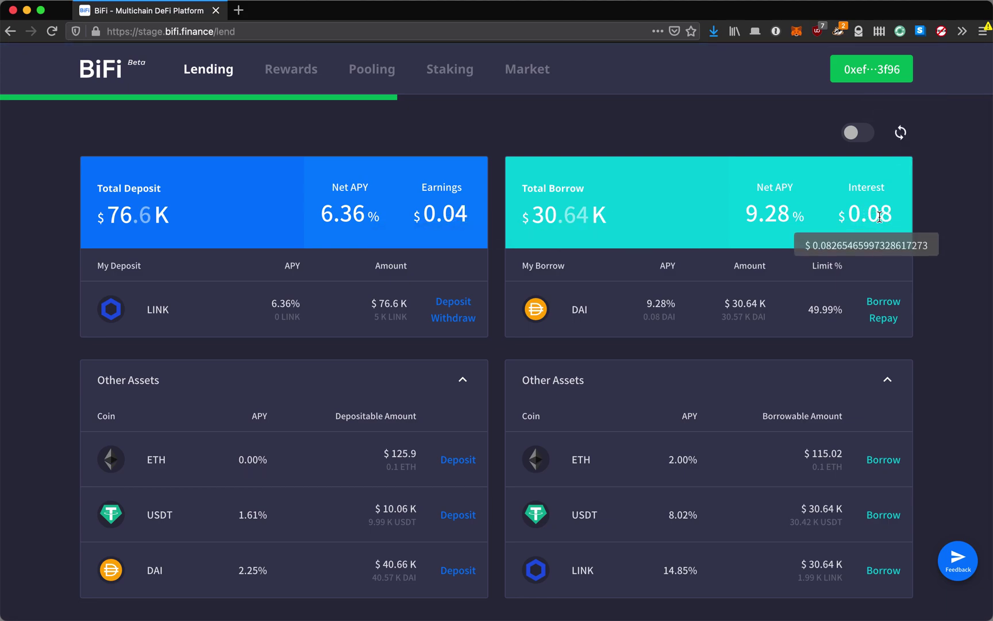
scroll(495, 281, "down", 2)
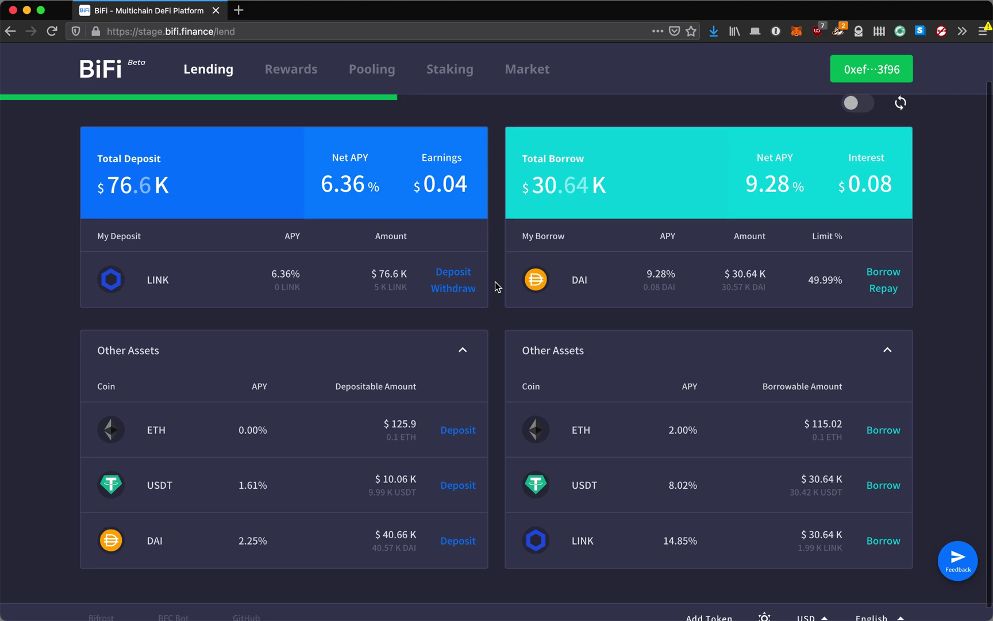
Open the Rewards page showing 1.81 BiFi earned and 576 K BiFi per day per market.
left_click(290, 79)
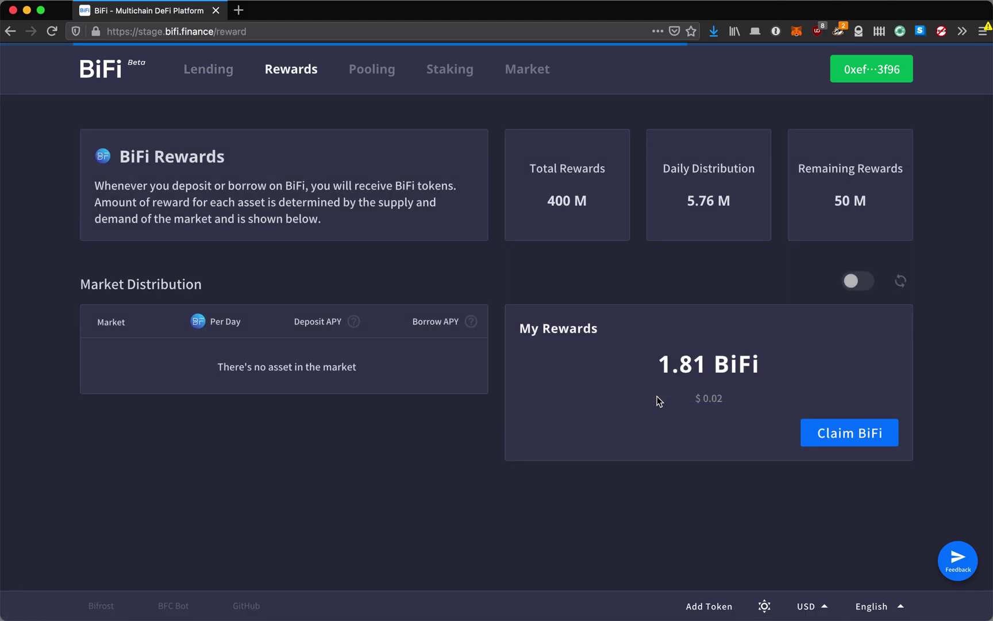
mouse_move(701, 363)
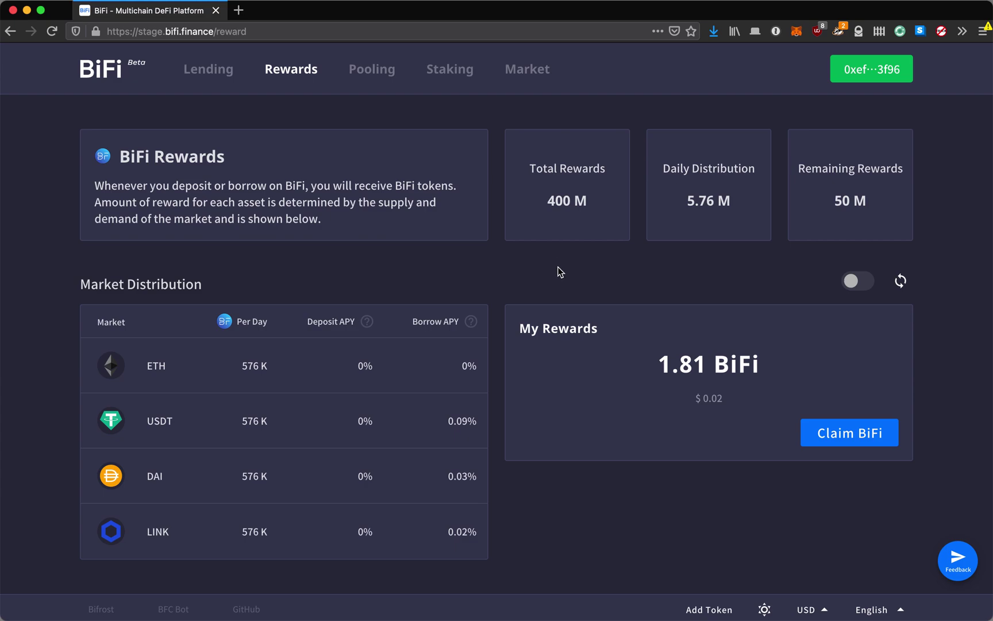
mouse_move(566, 210)
mouse_move(365, 331)
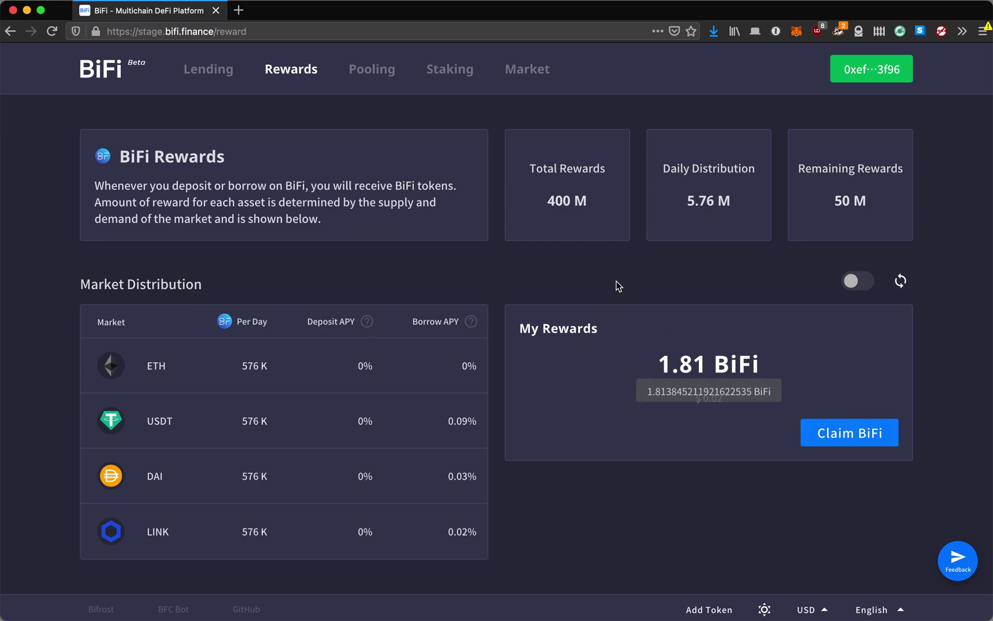
Go back to the Lending dashboard with the $76.6K LINK deposit and $30.64K DAI borrow.
left_click(225, 74)
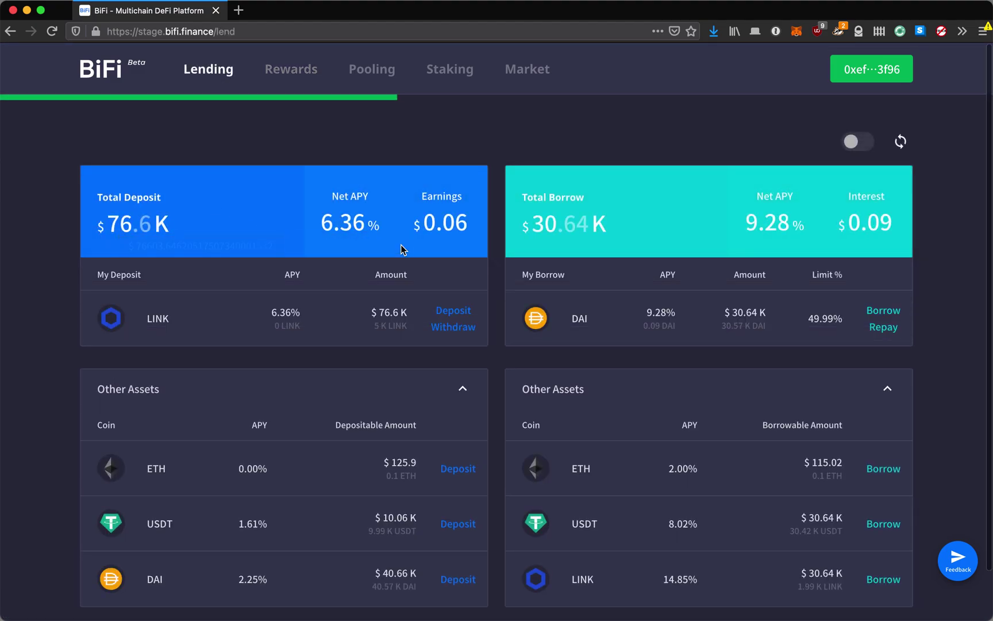
scroll(515, 300, "down", 1)
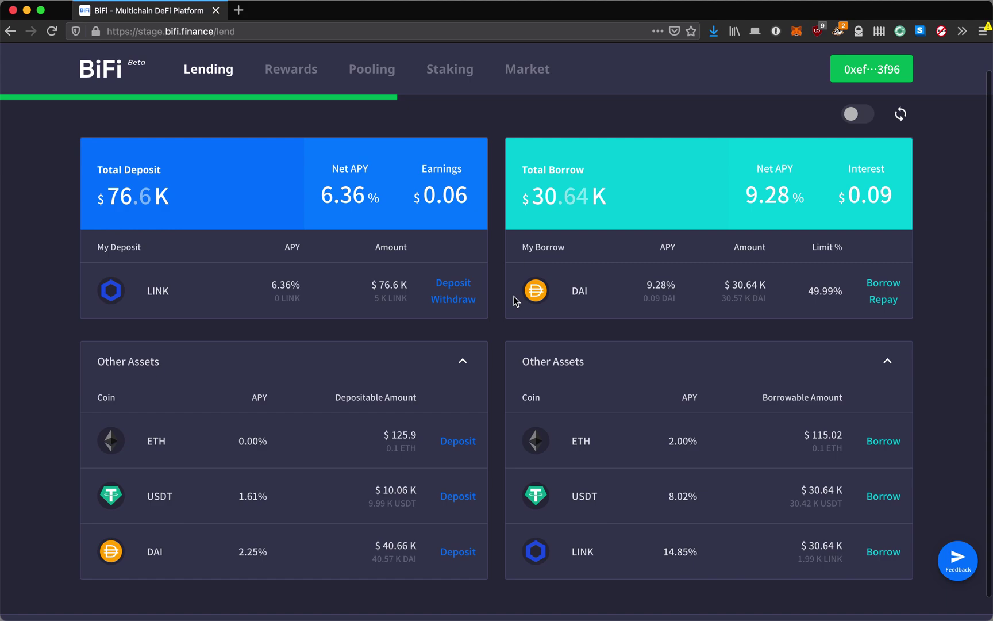
mouse_move(386, 100)
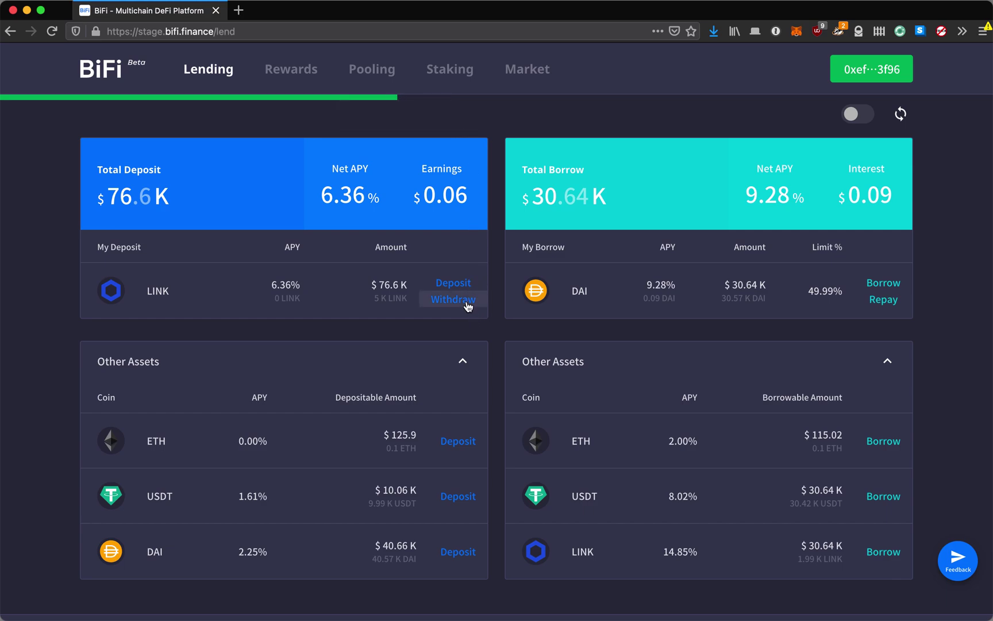
mouse_move(451, 202)
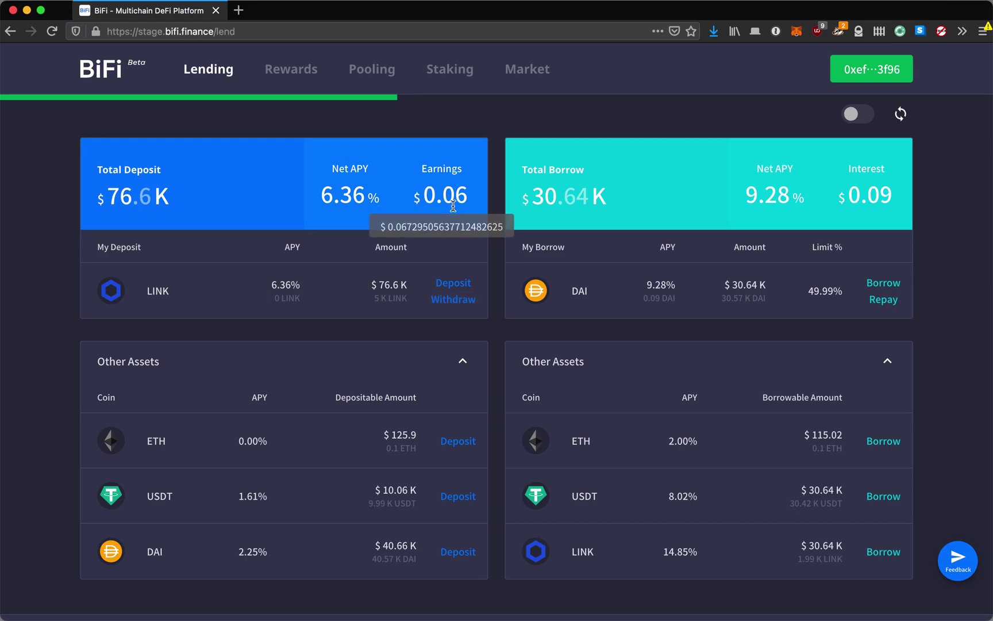
left_click(455, 300)
Withdraw the 100% maximum, 2,499.997 LINK, and confirm it in MetaMask.
left_click(501, 418)
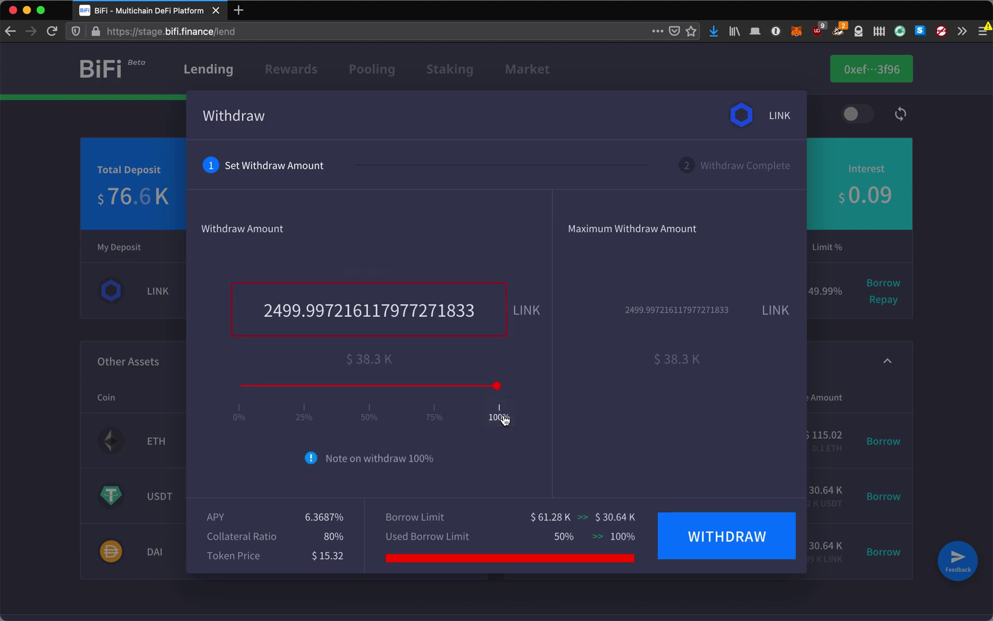
left_click(733, 539)
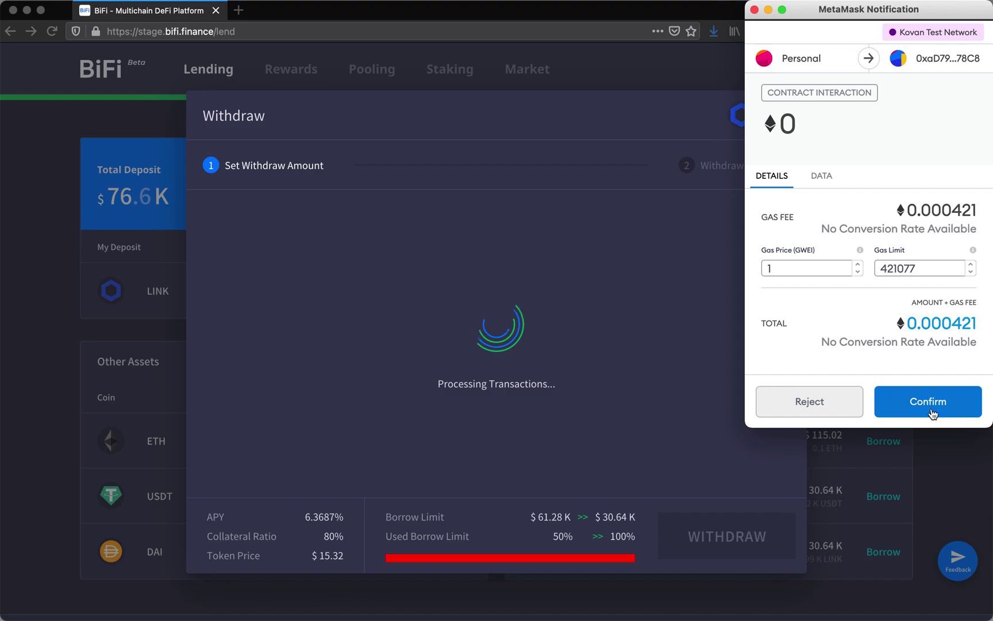
left_click(930, 410)
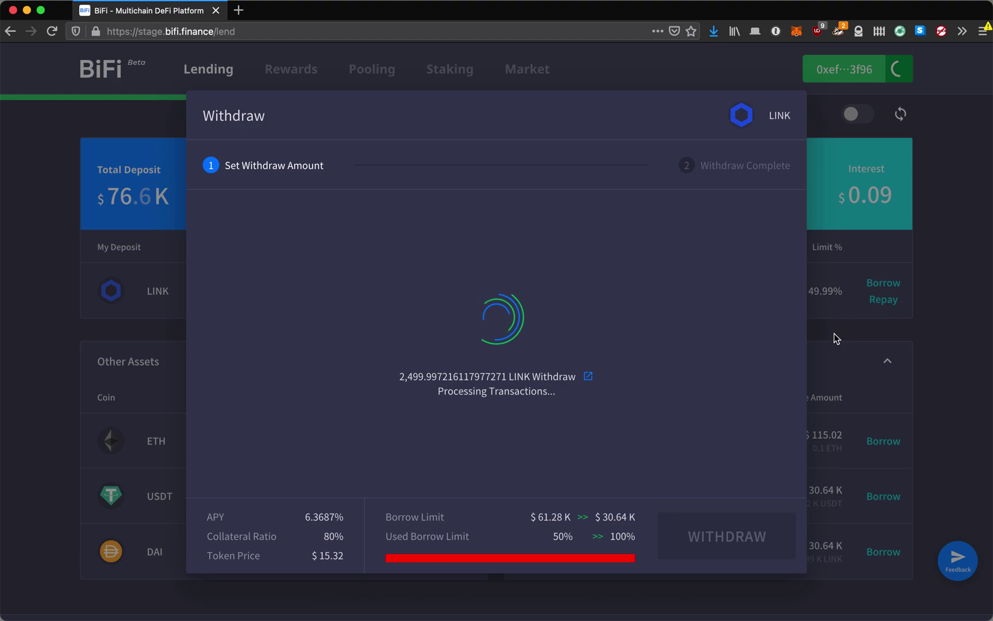
Close the Withdraw complete dialog, leaving $38.3K of LINK deposited.
left_click(719, 538)
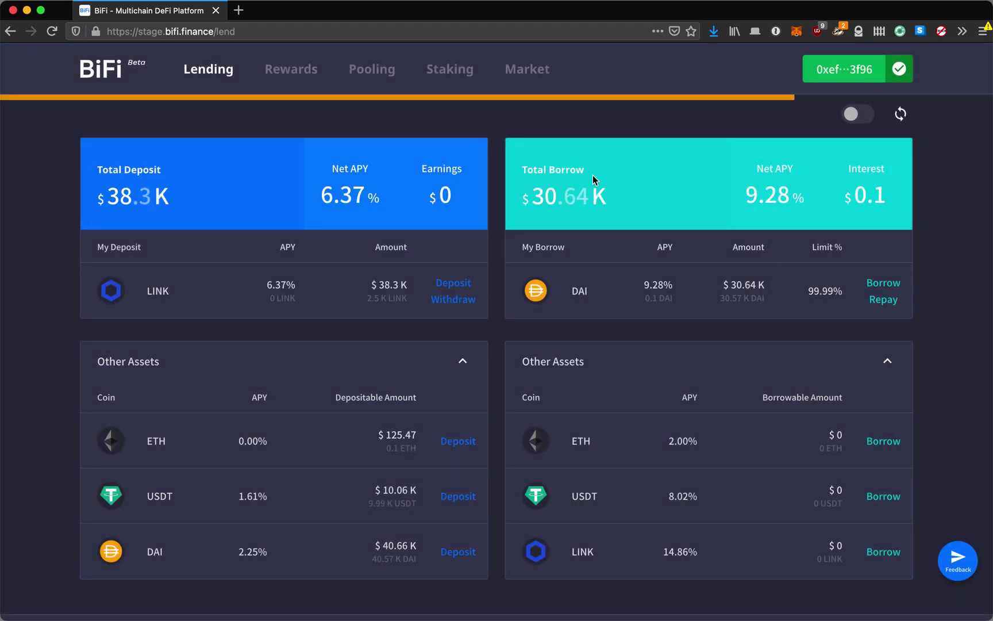
mouse_move(617, 94)
Approve DAI spending for repayment in MetaMask and set the repay amount to the full 30,579.11 DAI.
left_click(885, 301)
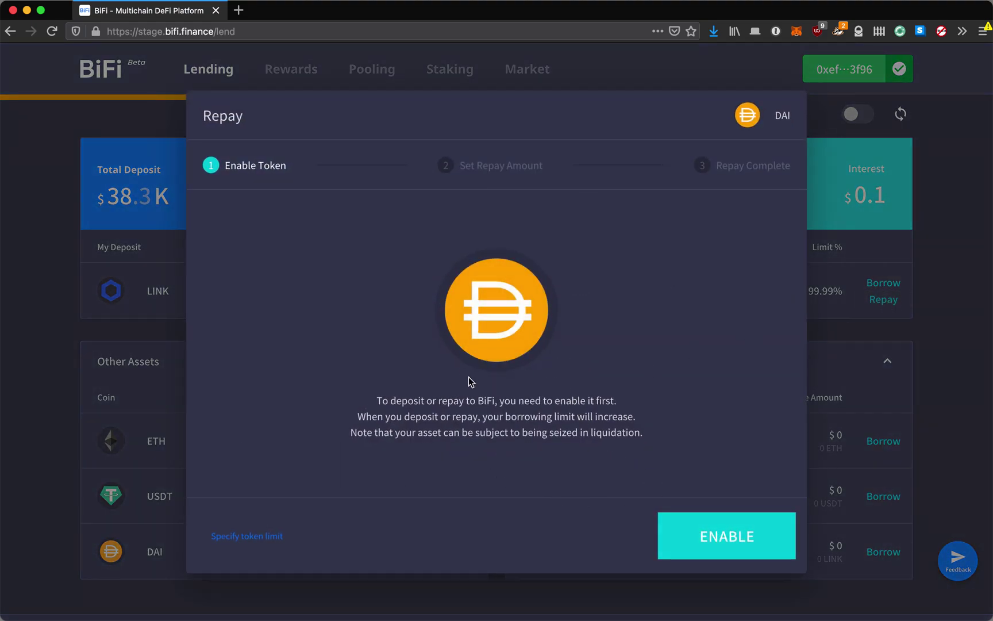
left_click(737, 556)
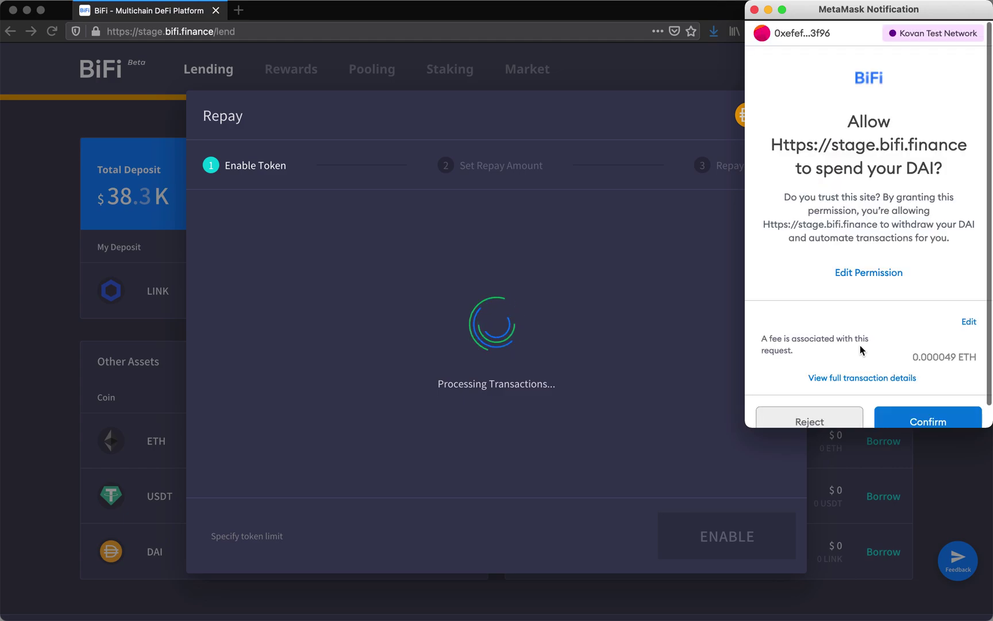
left_click(913, 410)
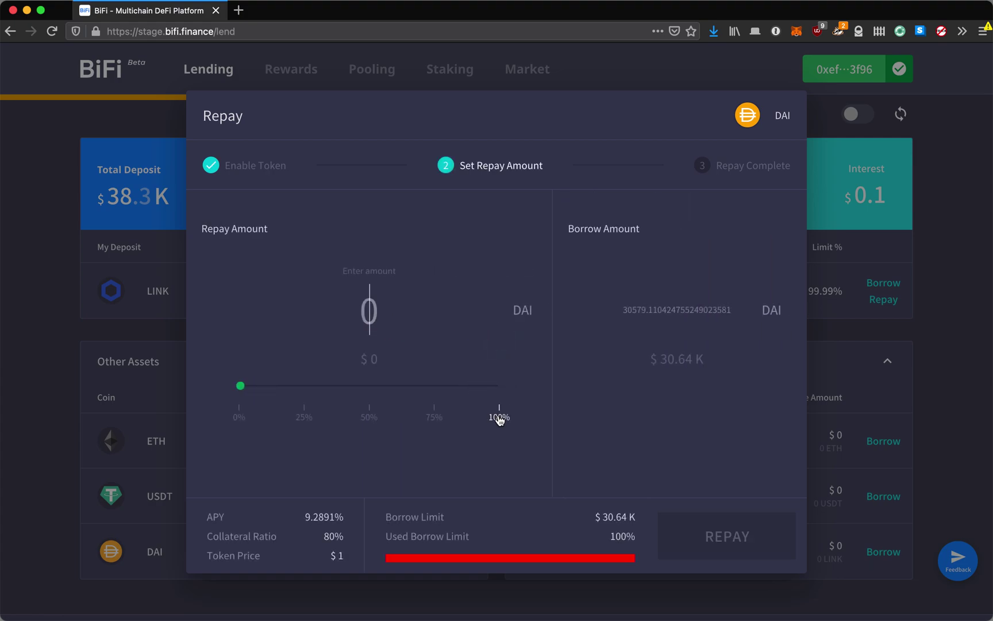
left_click(499, 416)
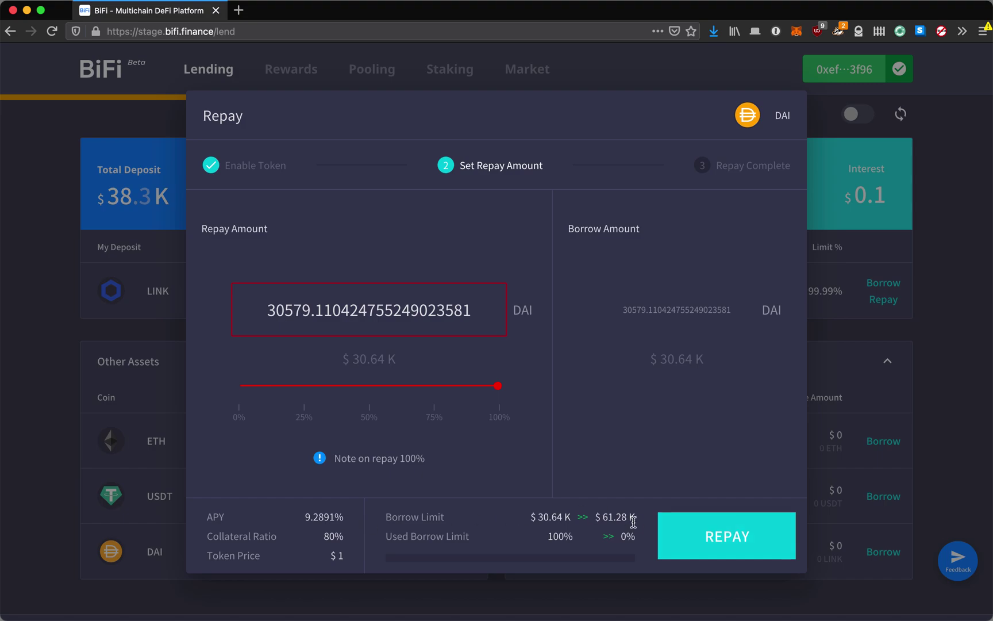
Submit the full 30,579.11 DAI repayment, confirm it in MetaMask, and open the recent transactions.
left_click(698, 541)
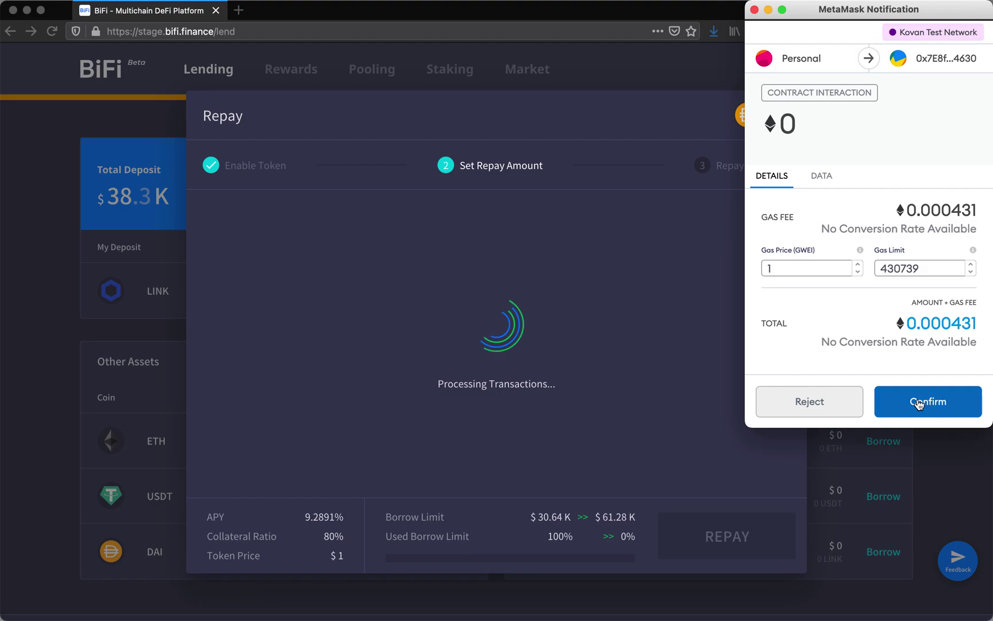
left_click(925, 400)
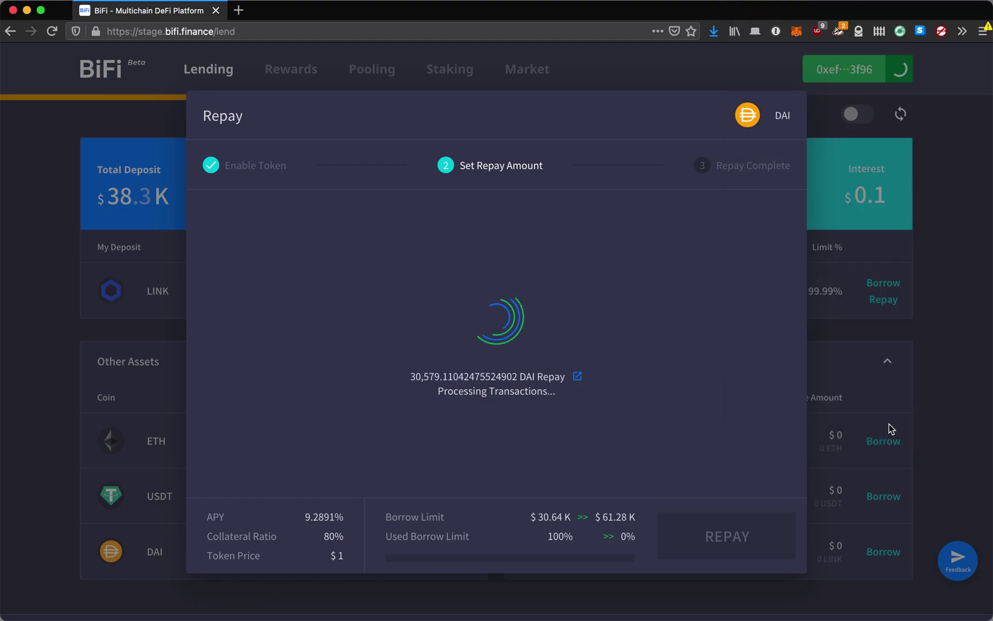
left_click(911, 388)
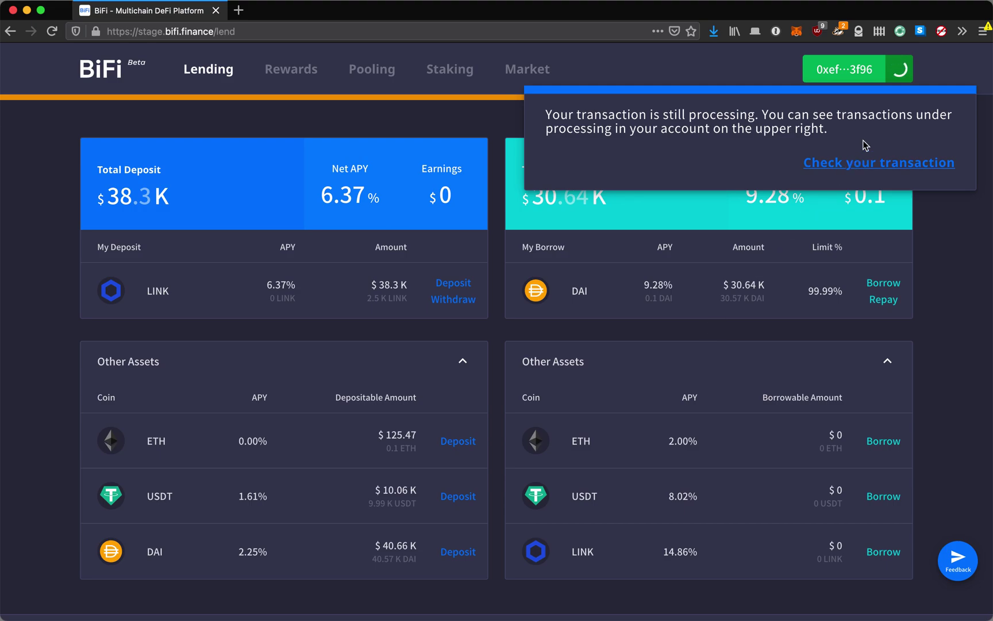
left_click(916, 164)
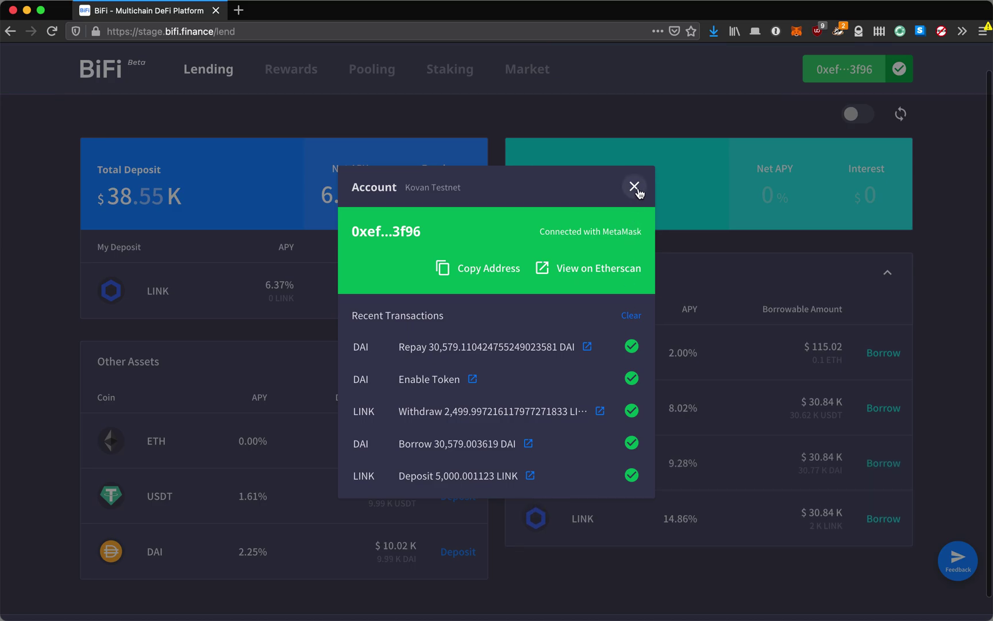
Close the Account transaction list after confirming the DAI repayment succeeded.
left_click(635, 187)
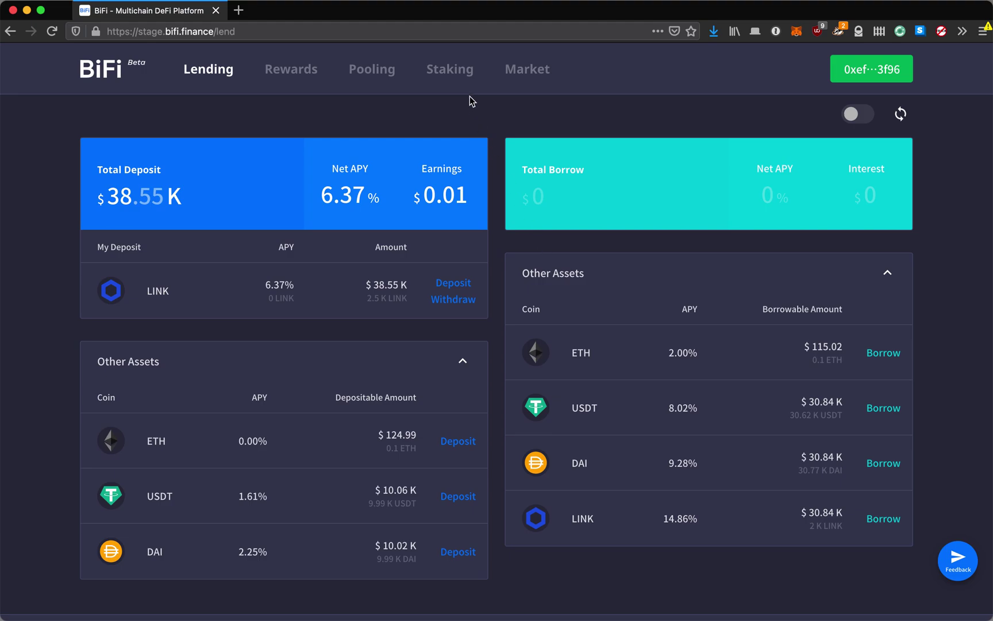
Withdraw 100% of the 2,500.001 LINK deposit, confirm it in MetaMask, and open the recent transactions.
left_click(463, 301)
left_click(497, 415)
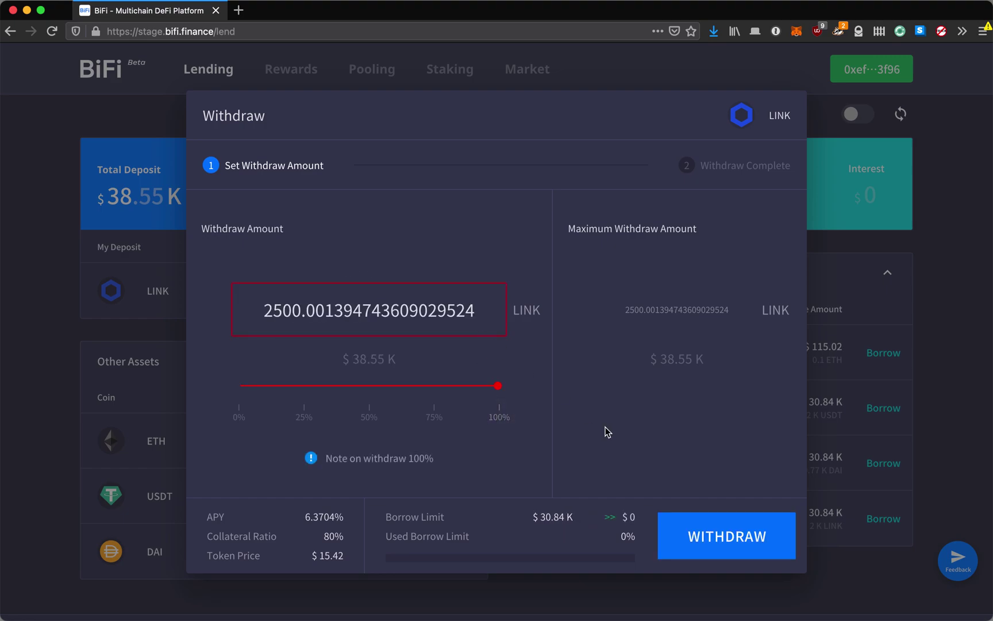
left_click(681, 524)
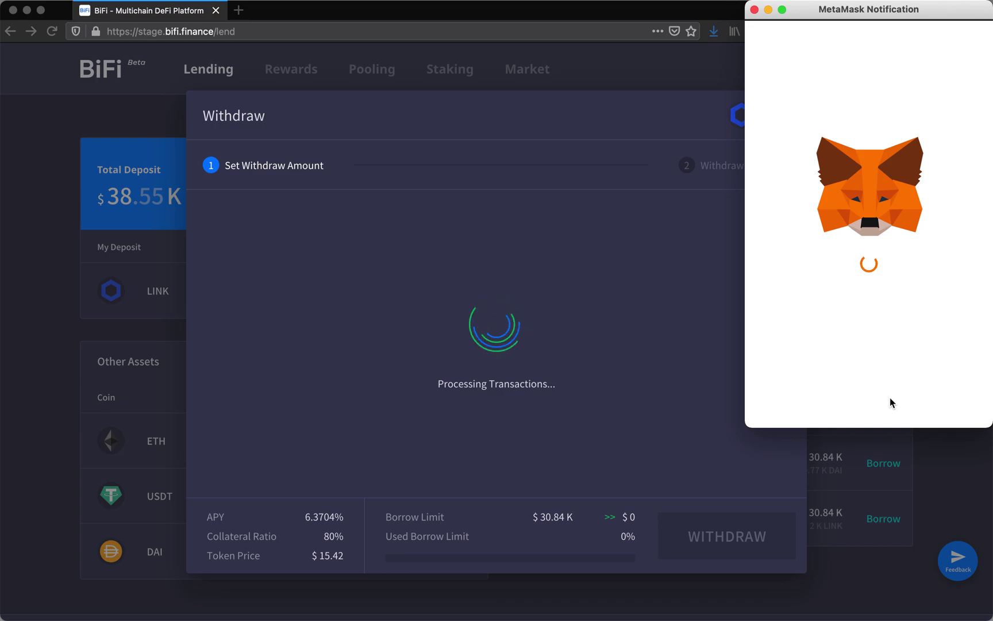
left_click(908, 405)
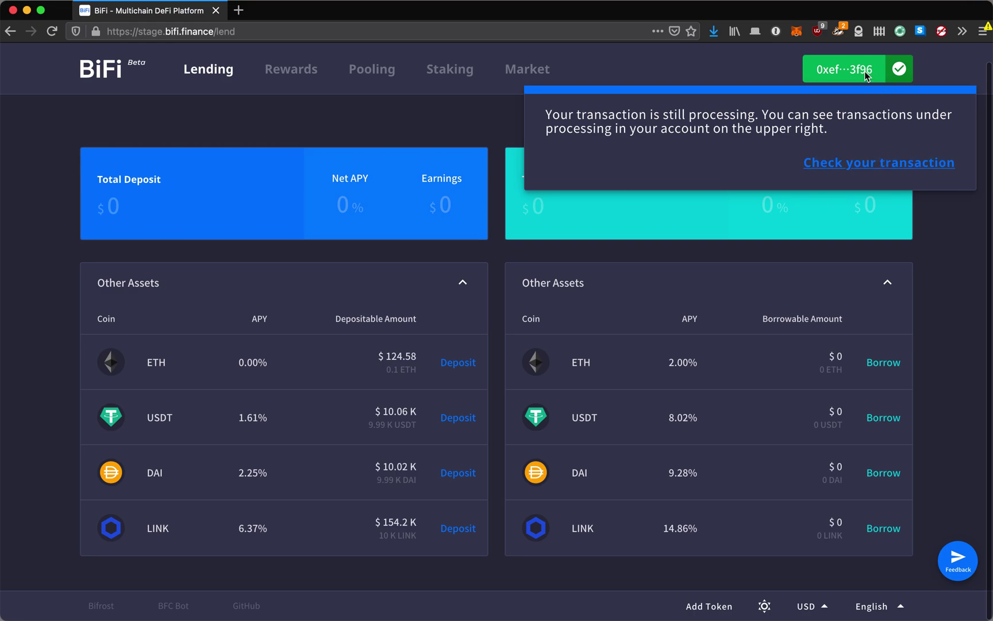
left_click(880, 163)
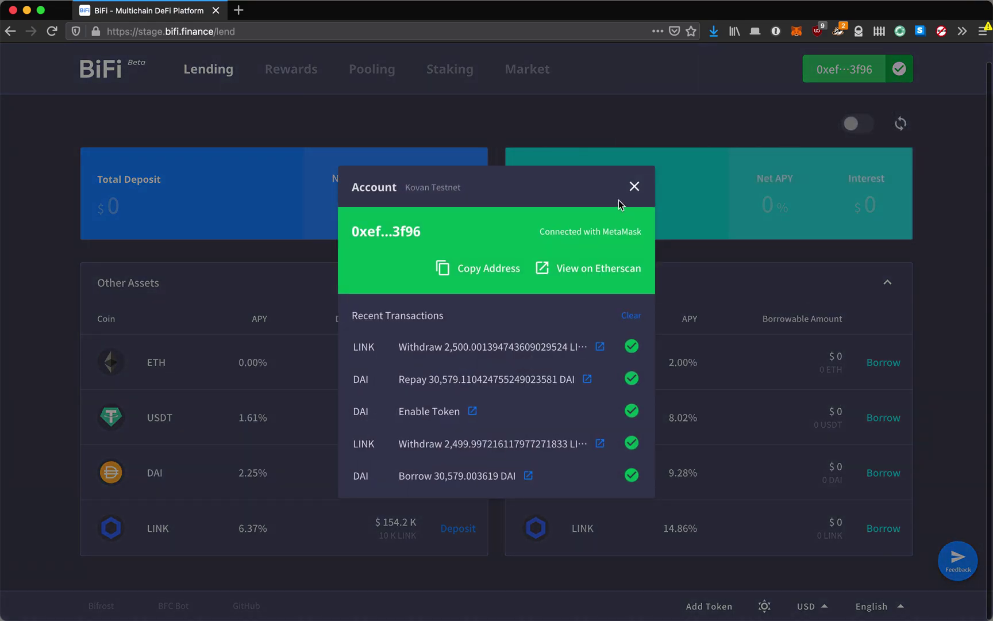
Close the Account modal, returning to the dashboard with Total Deposit and Total Borrow at $0.
left_click(634, 187)
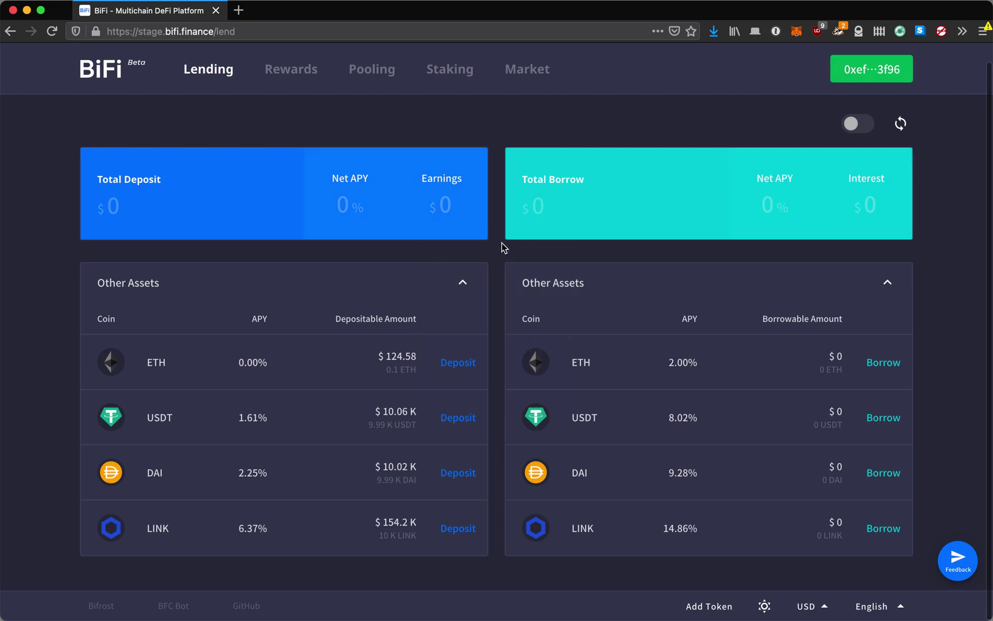